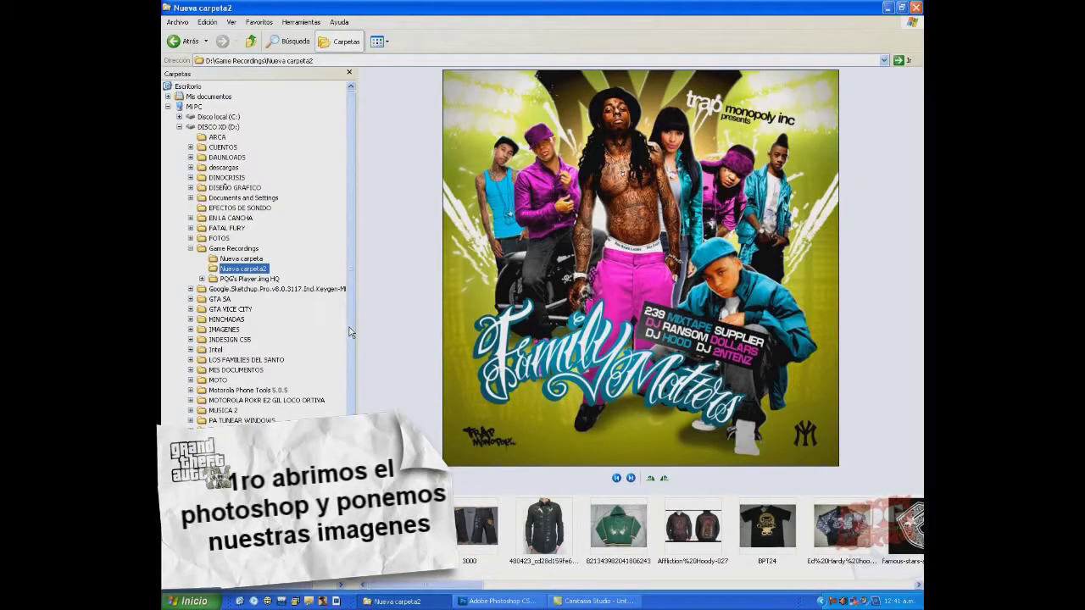
Step: Open the Coogi shorts photo 3000.jpg from the Nueva carpeta2 folder in Photoshop
mouse_move(471, 525)
left_mouse_down()
mouse_move(366, 272)
mouse_move(334, 220)
left_mouse_up()
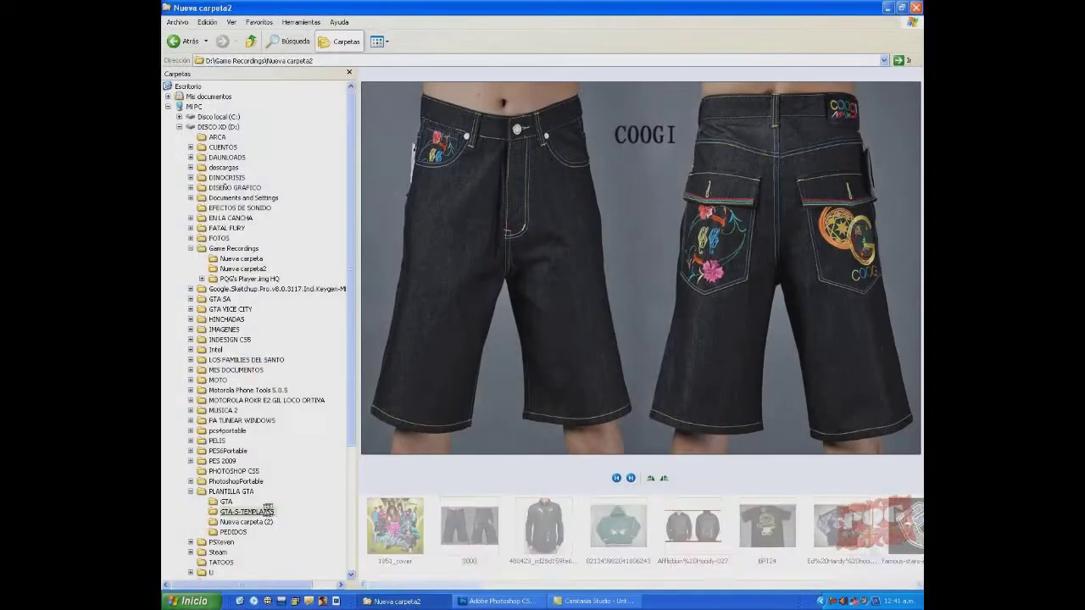
Step: Open jean-plantilla.png from GTA-S-TEMPLATES in Photoshop beside the shorts photo
left_click(254, 512)
left_click(618, 528)
left_click(693, 527)
left_click(614, 534)
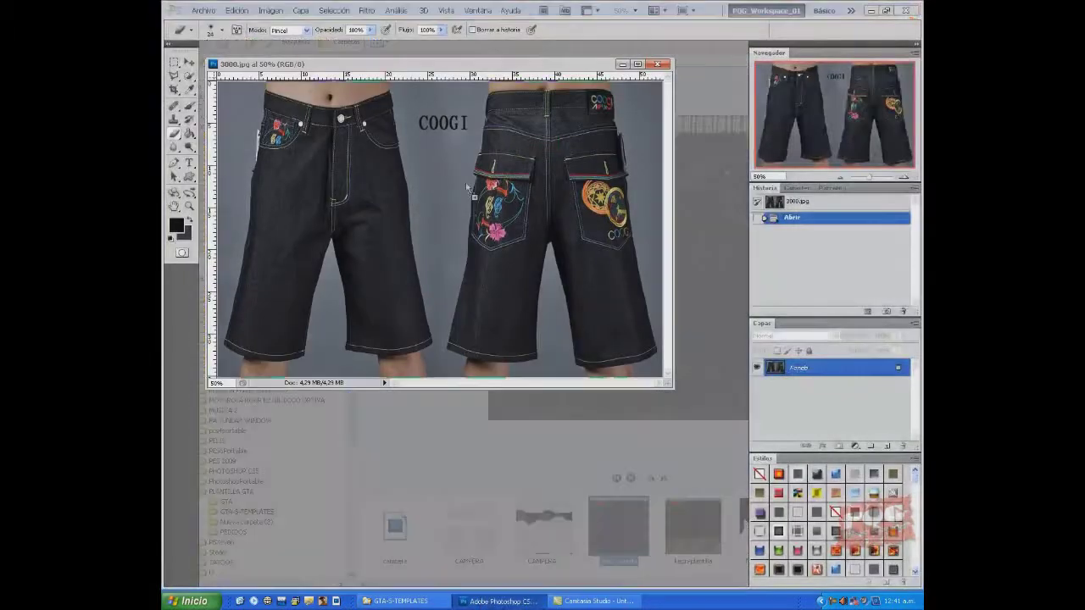
left_click_drag(614, 534, 309, 74)
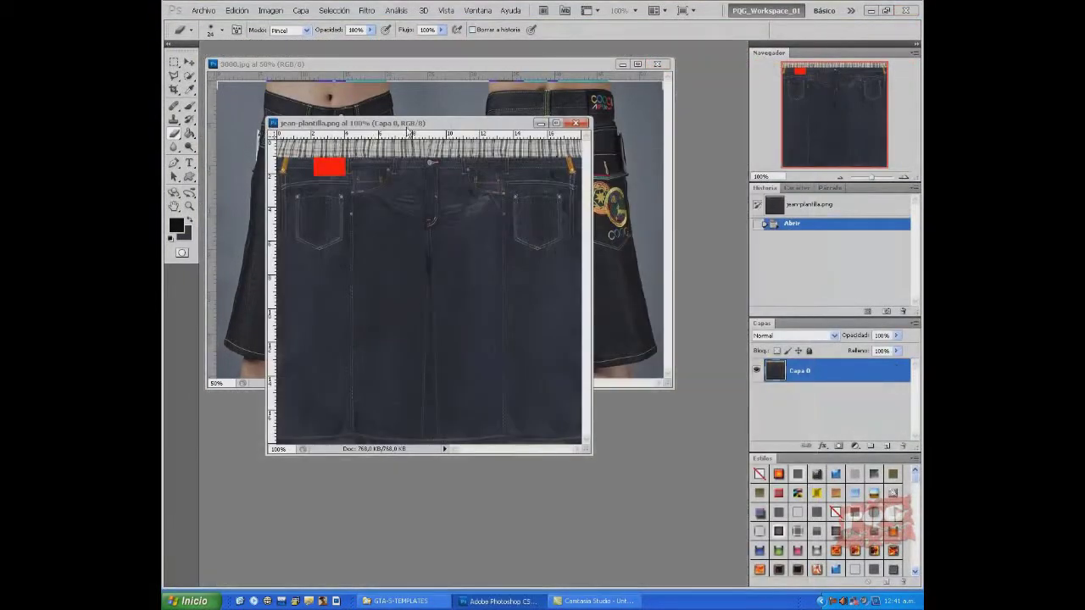
left_click_drag(409, 127, 455, 181)
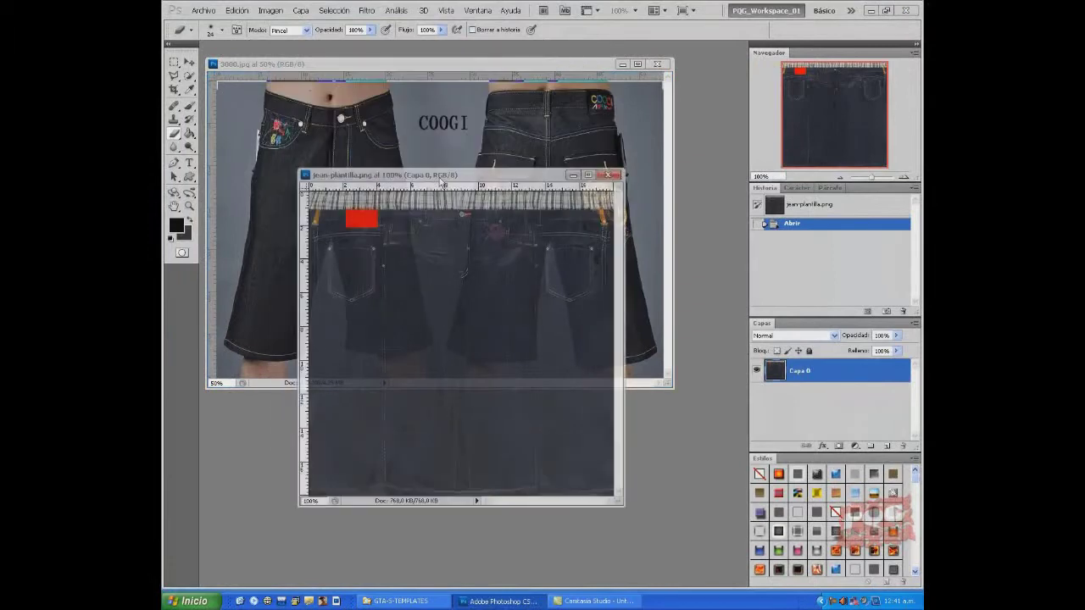
Step: Zoom the template to 200% and set a horizontal guide at the waistband top
key("ctrl+plus")
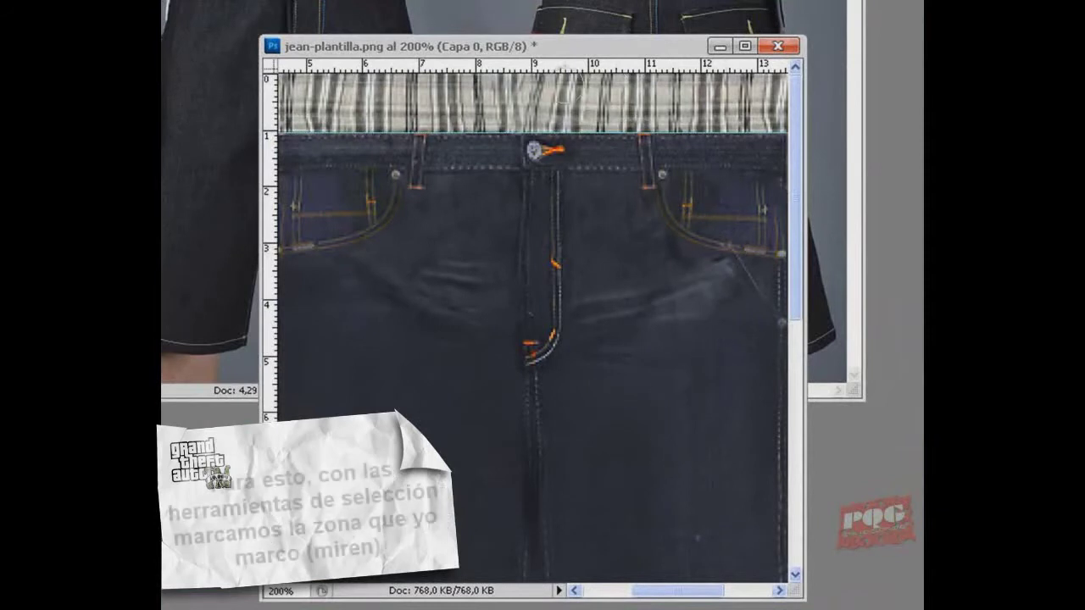
left_click_drag(585, 142, 582, 169)
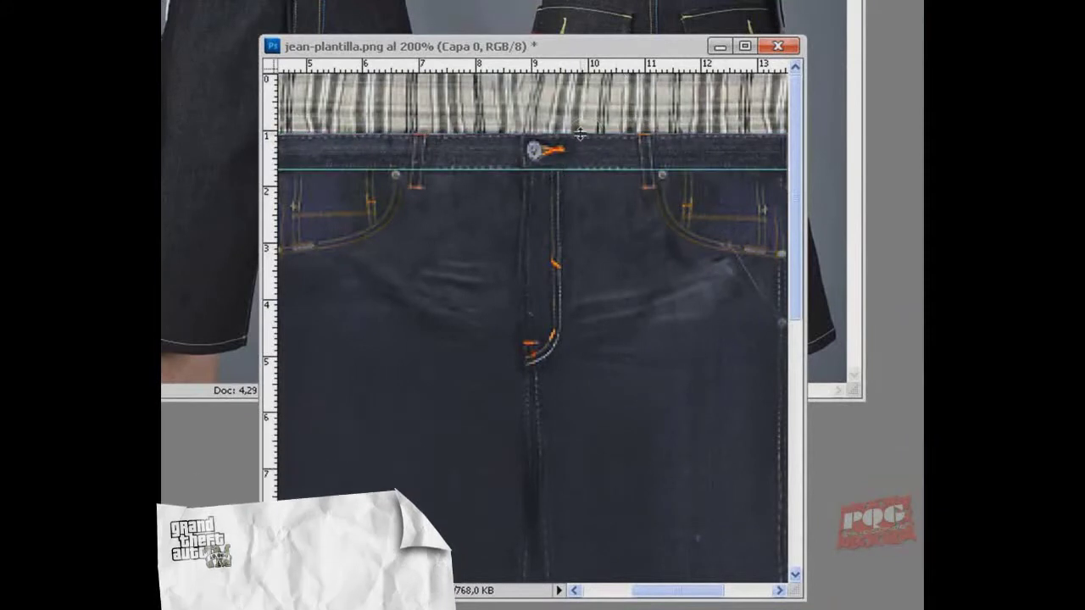
left_click_drag(579, 136, 581, 138)
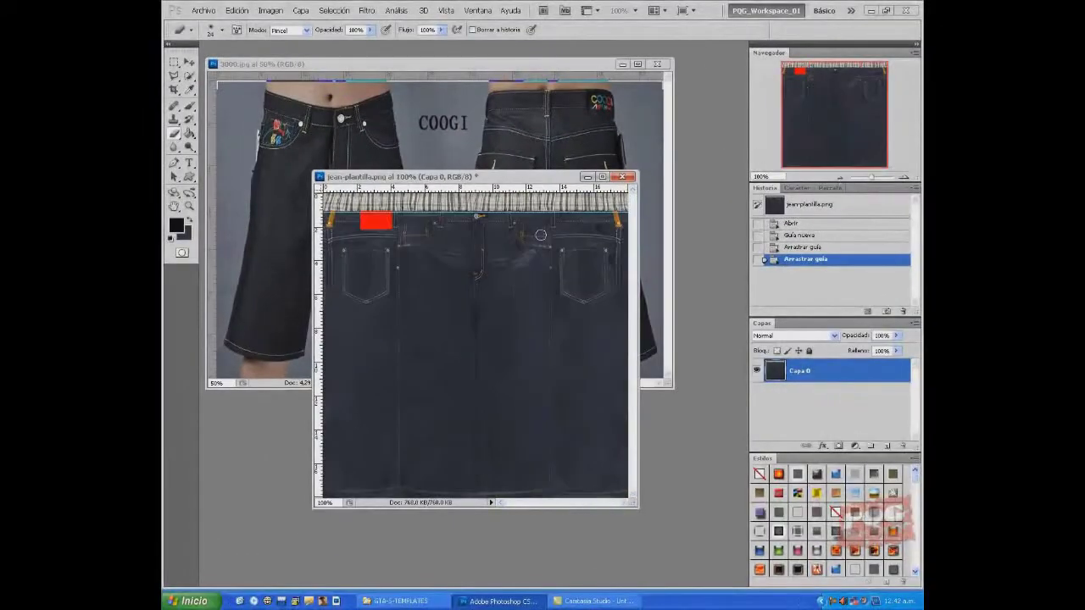
Step: Select the template denim and marquee a plain denim patch on 3000.jpg
left_click_drag(676, 576, 679, 581)
key("m")
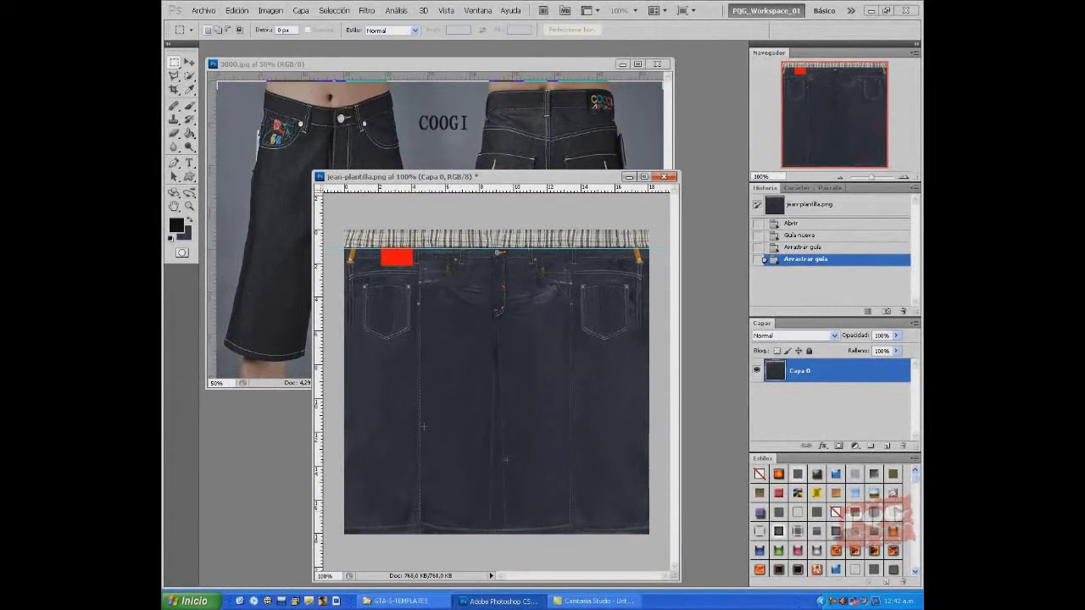
key("w")
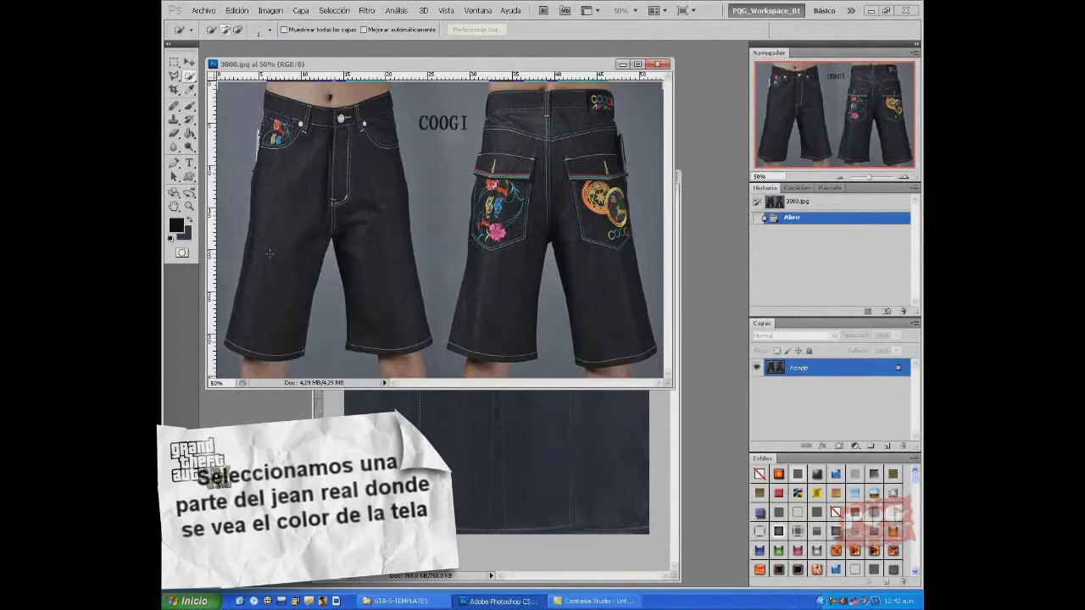
key("m")
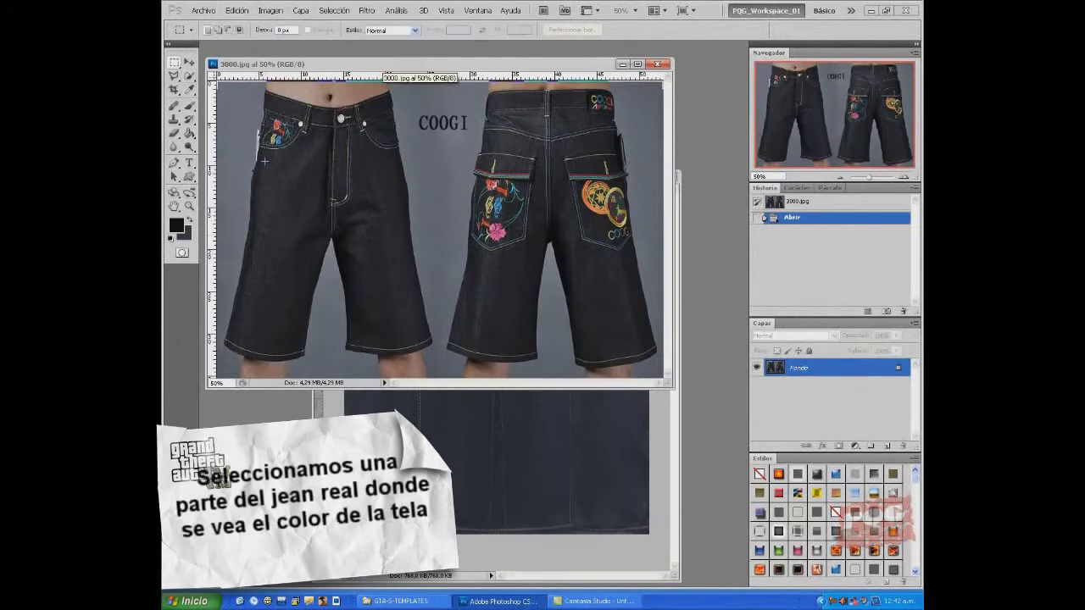
left_click_drag(304, 337, 302, 339)
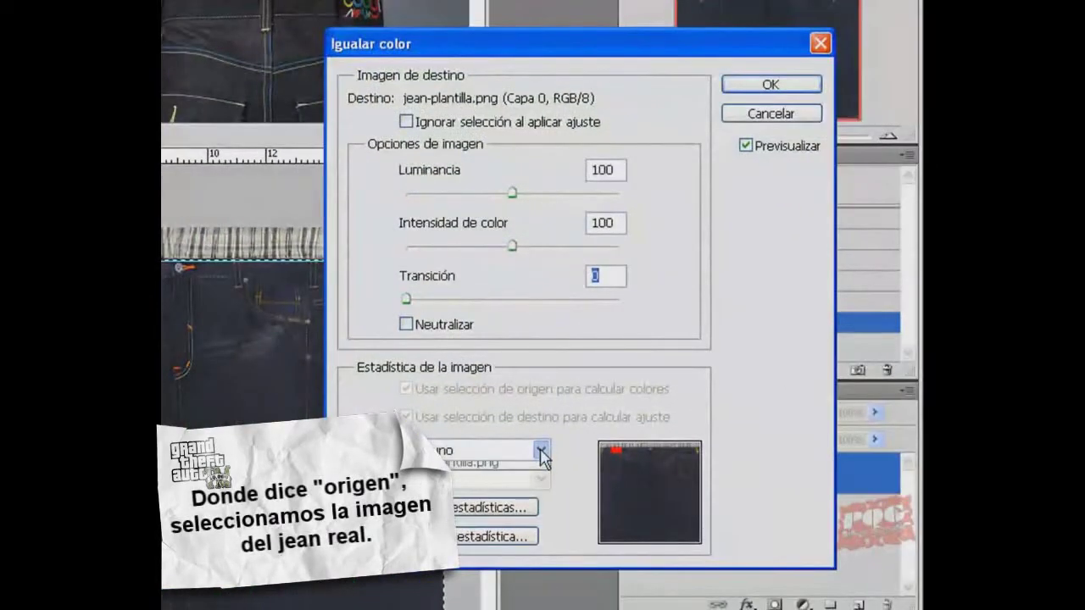
Step: Apply Igualar color to the template with 3000.jpg as source, then deselect
left_click(541, 455)
left_click(530, 491)
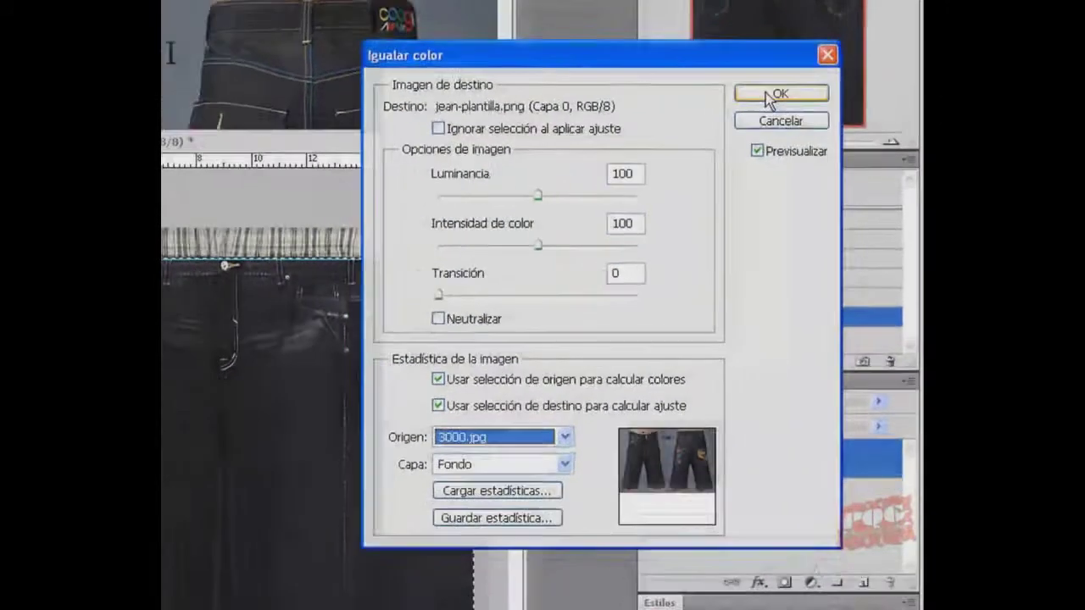
left_click(770, 84)
key("ctrl+d")
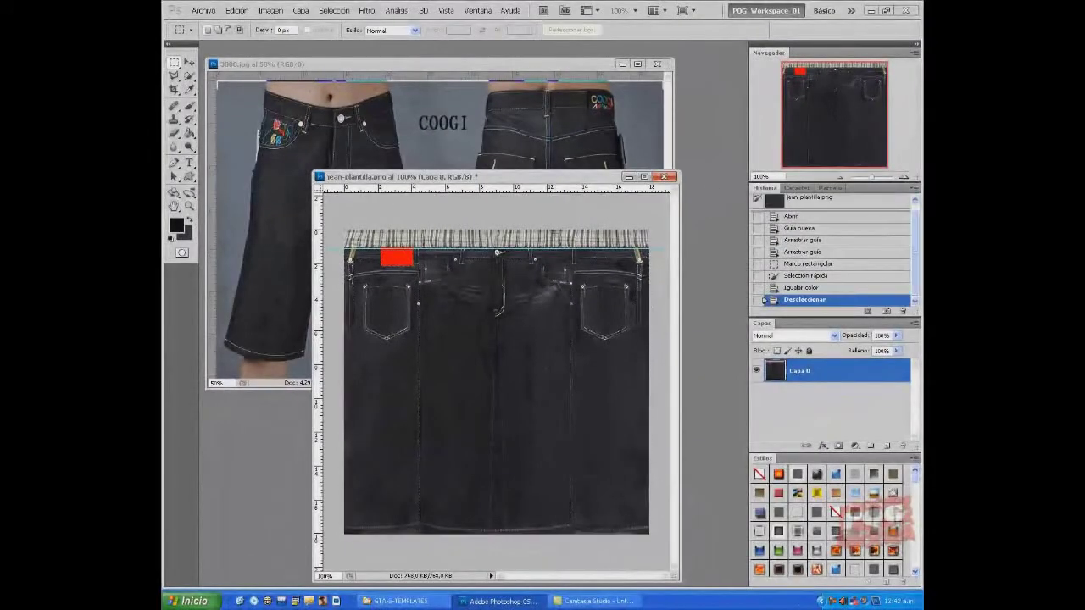
Step: Bring 3000.jpg forward, zoomed to 100%, with the front of the shorts in view
left_click(428, 76)
left_click_drag(264, 159, 304, 338)
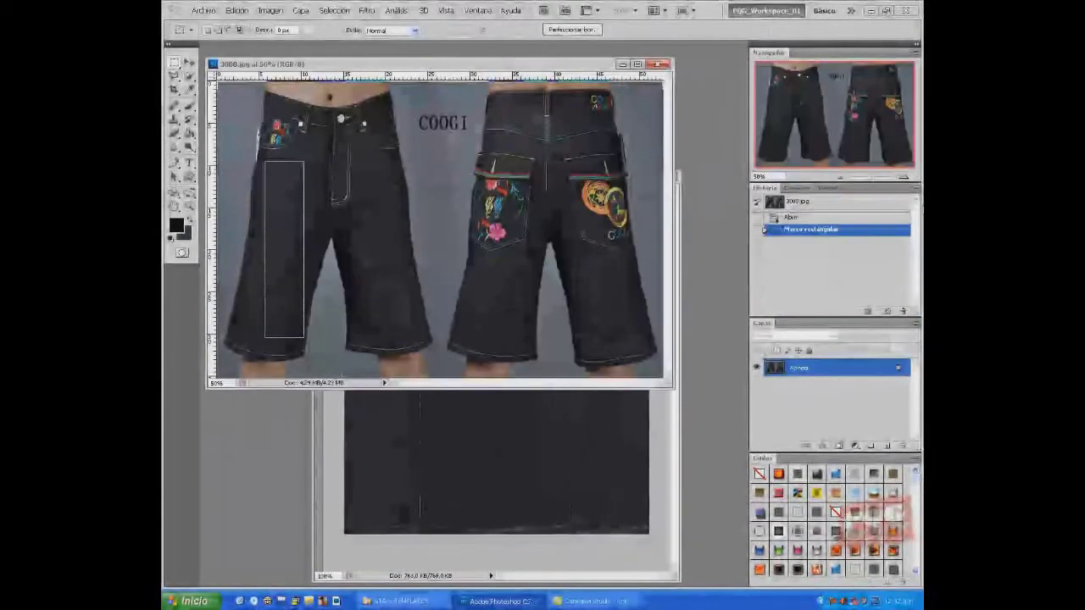
left_click(898, 177)
left_click(903, 177)
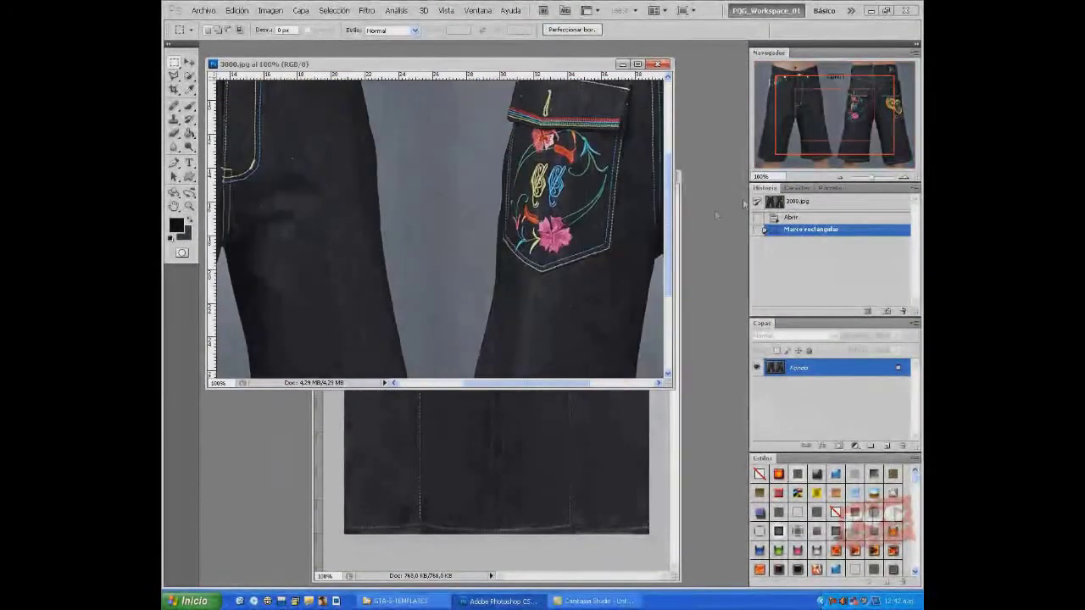
left_click_drag(560, 383, 450, 386)
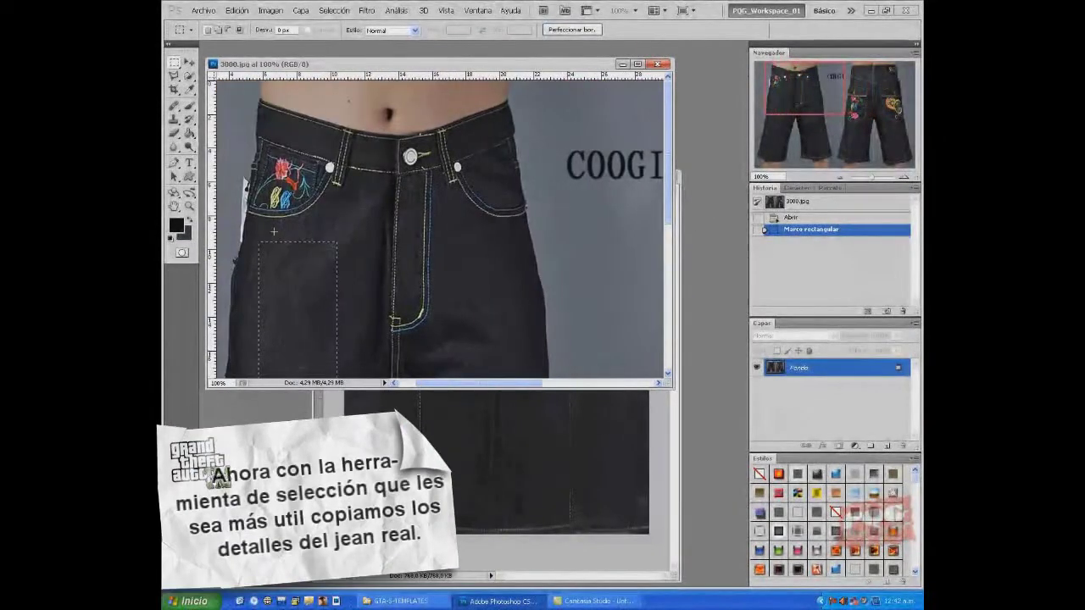
Step: Trace the zipper fly with Lazo poligonal, feather it, and paste it into the template
left_click(174, 75)
left_click_drag(397, 134, 434, 129)
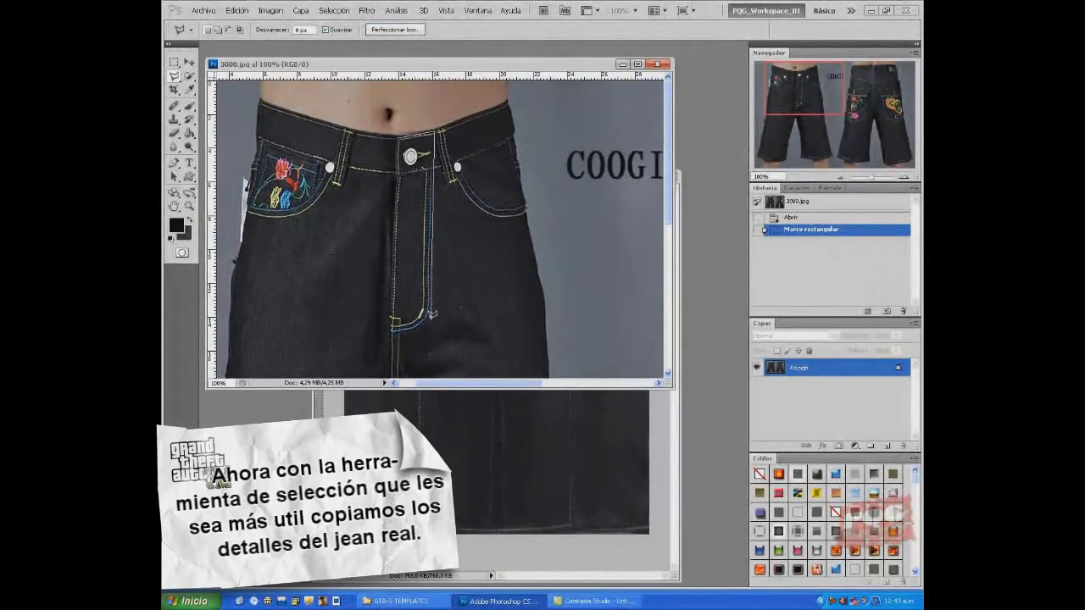
scroll(403, 328, "down", 2)
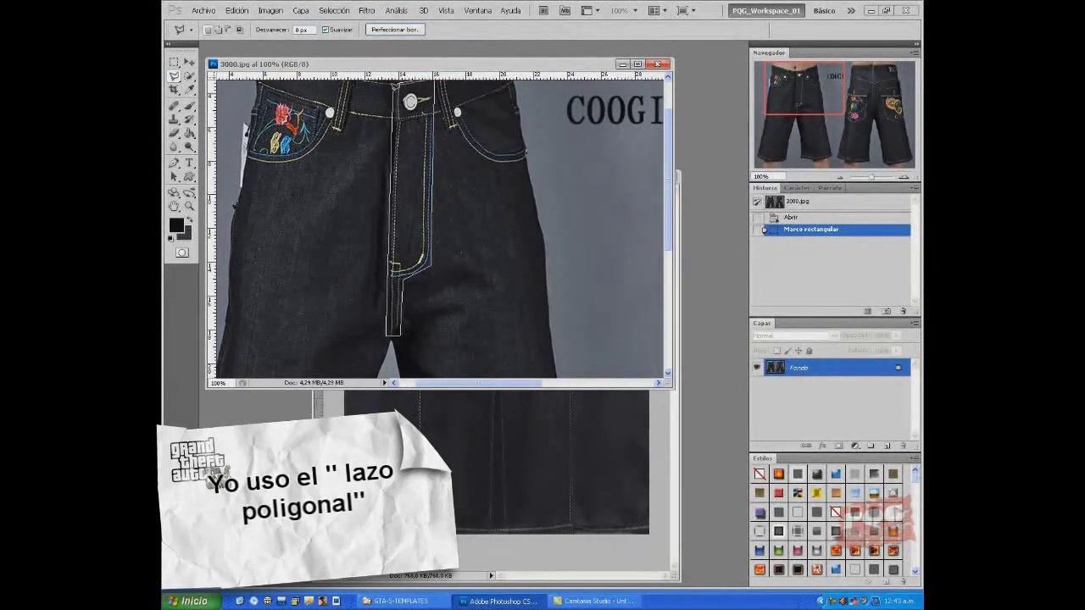
left_click(399, 83)
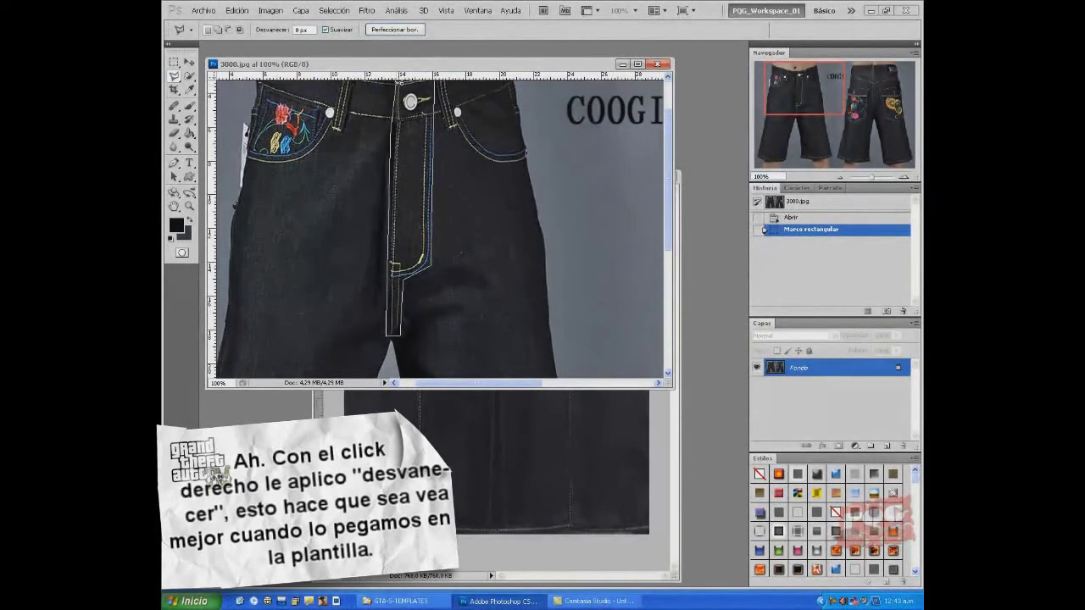
right_click(415, 179)
left_click(460, 208)
left_click(594, 198)
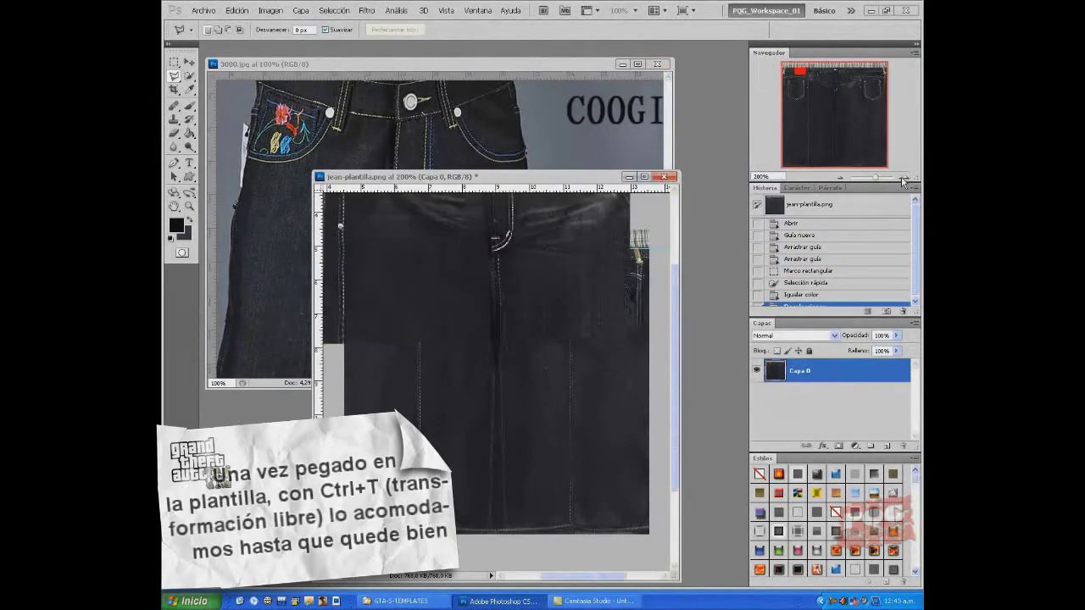
key("ctrl+v")
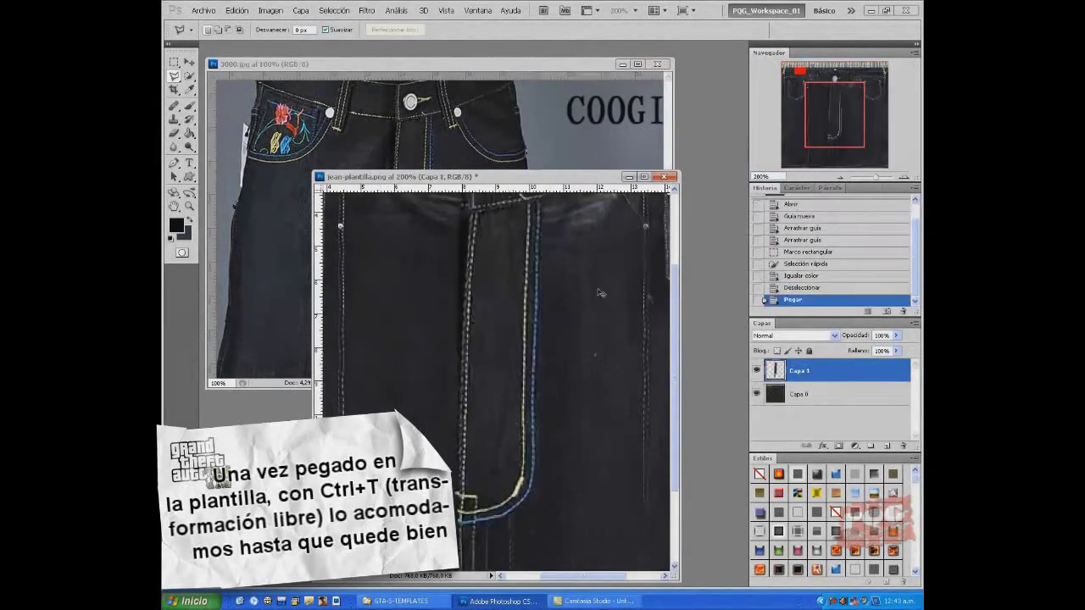
Step: Scale the pasted fly strip, move it up to the waistband, then narrow, shorten and slant it
key("ctrl+t")
left_click_drag(550, 327, 549, 457)
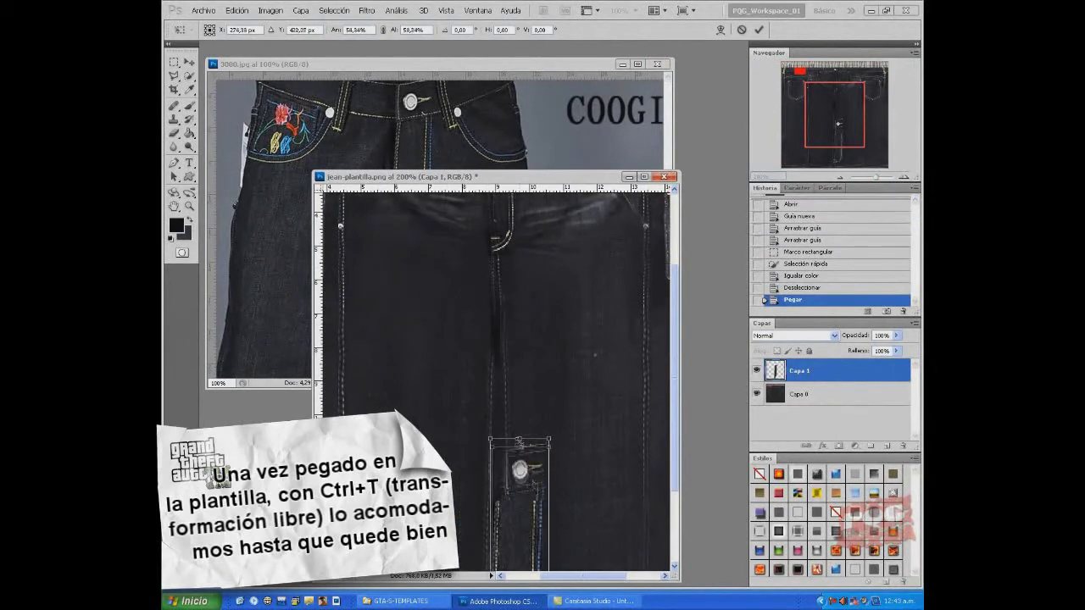
key("Return")
key("ctrl+t")
mouse_move(540, 452)
left_mouse_down()
mouse_move(501, 216)
mouse_move(501, 280)
mouse_move(506, 272)
left_mouse_up()
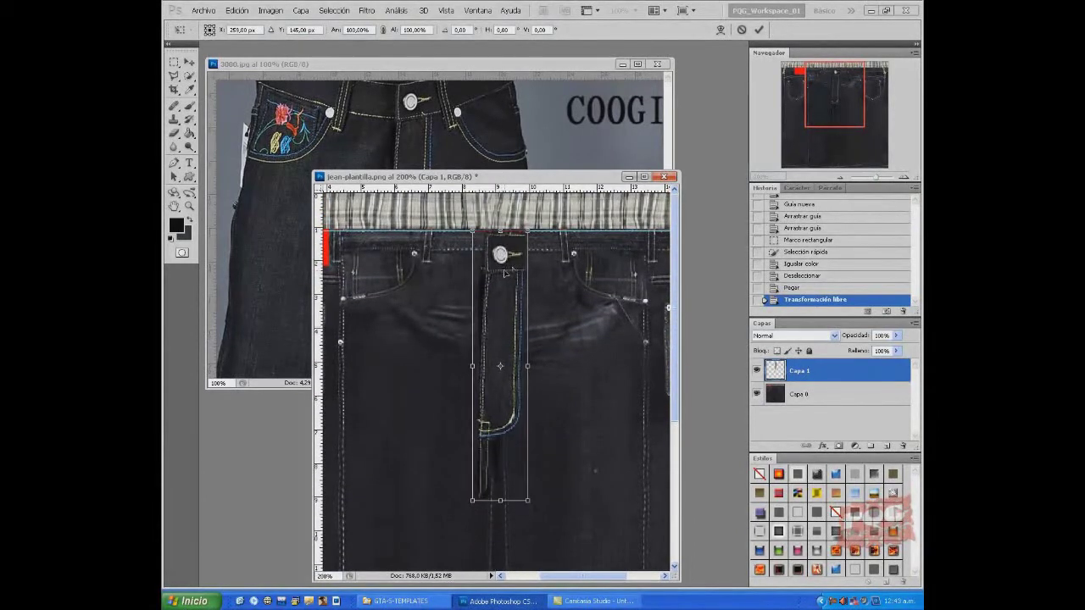
left_click_drag(536, 364, 520, 365)
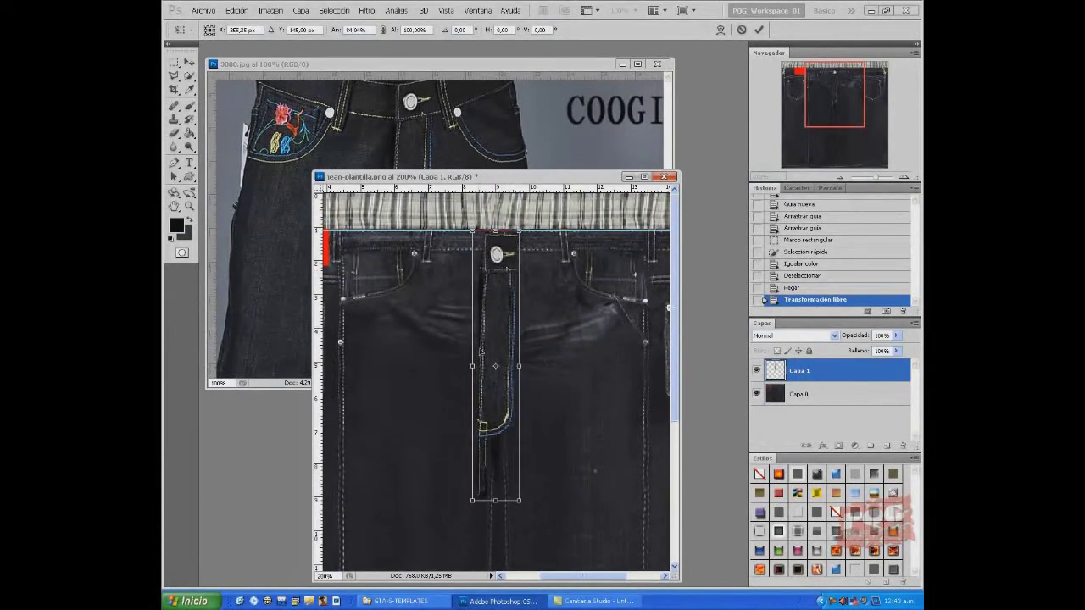
left_click_drag(495, 500, 508, 411)
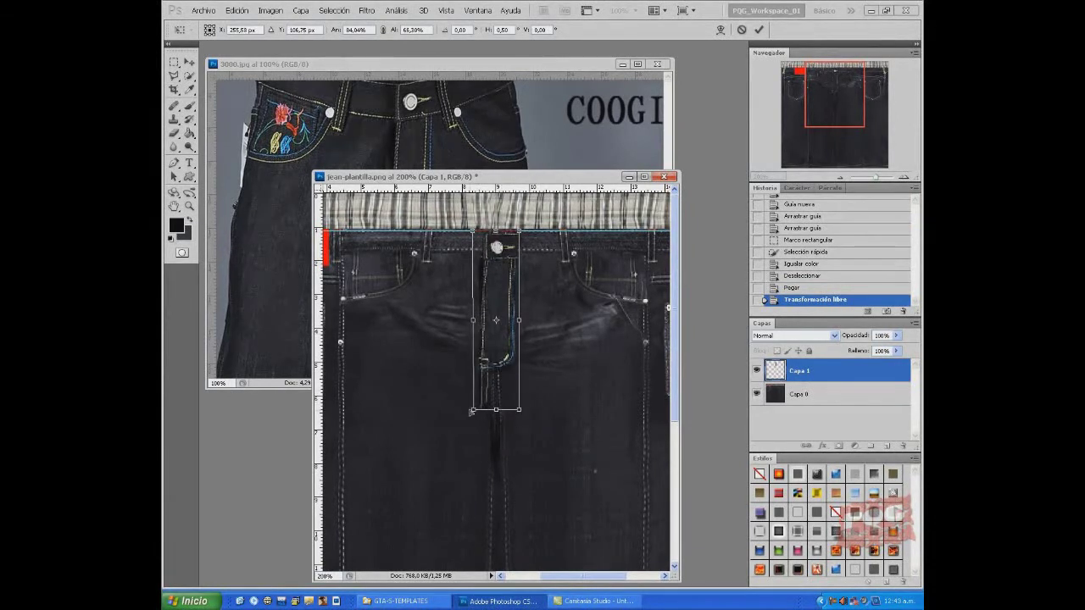
left_click_drag(471, 412, 481, 413)
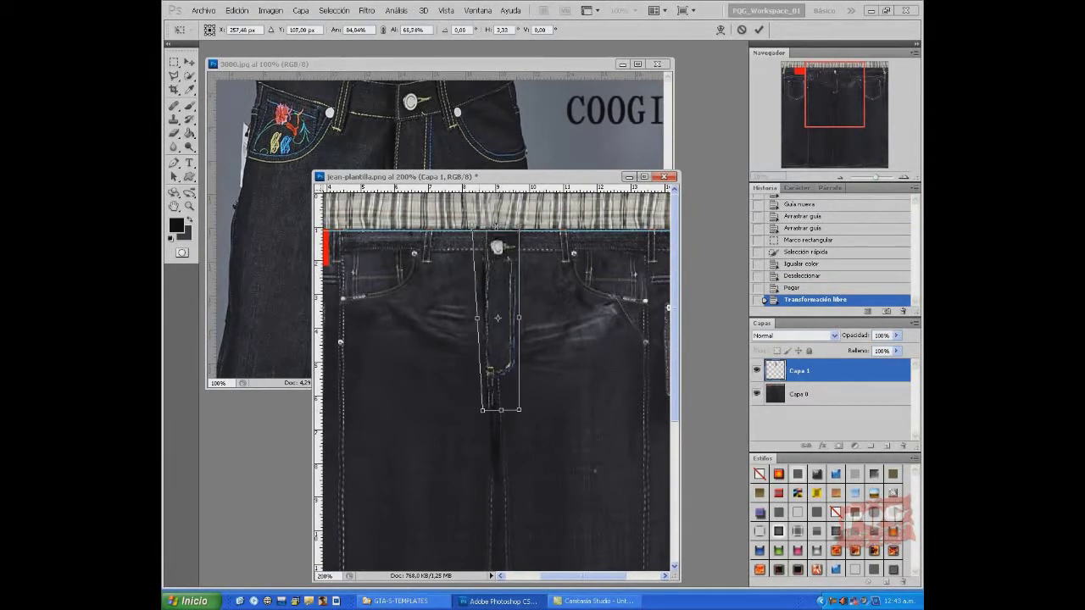
key("Return")
Step: Erase stray pixels along the waistband edge of the fly strip
key("b")
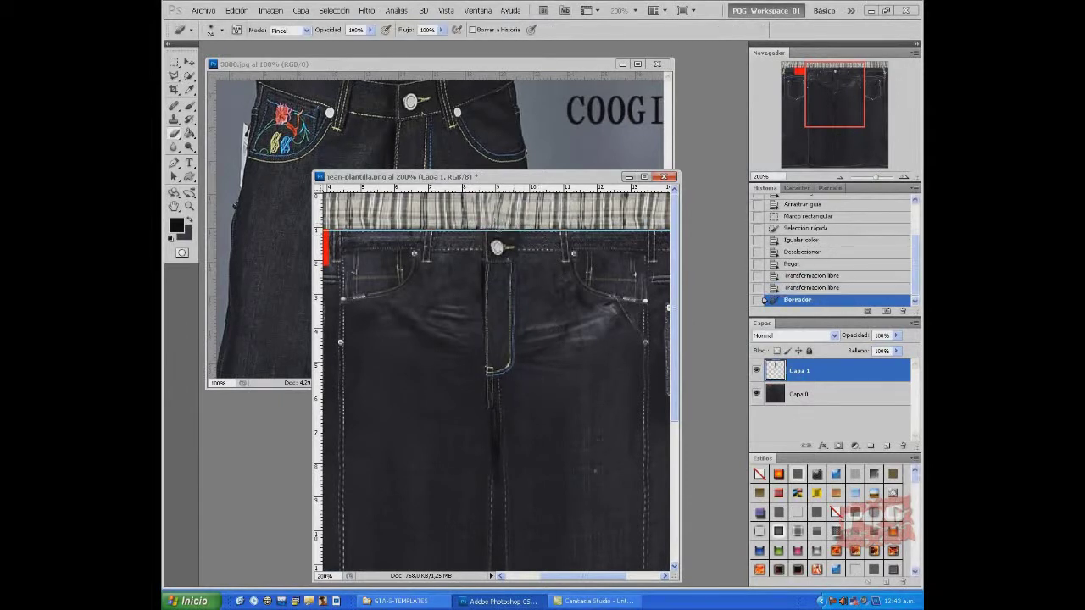
right_click(500, 217)
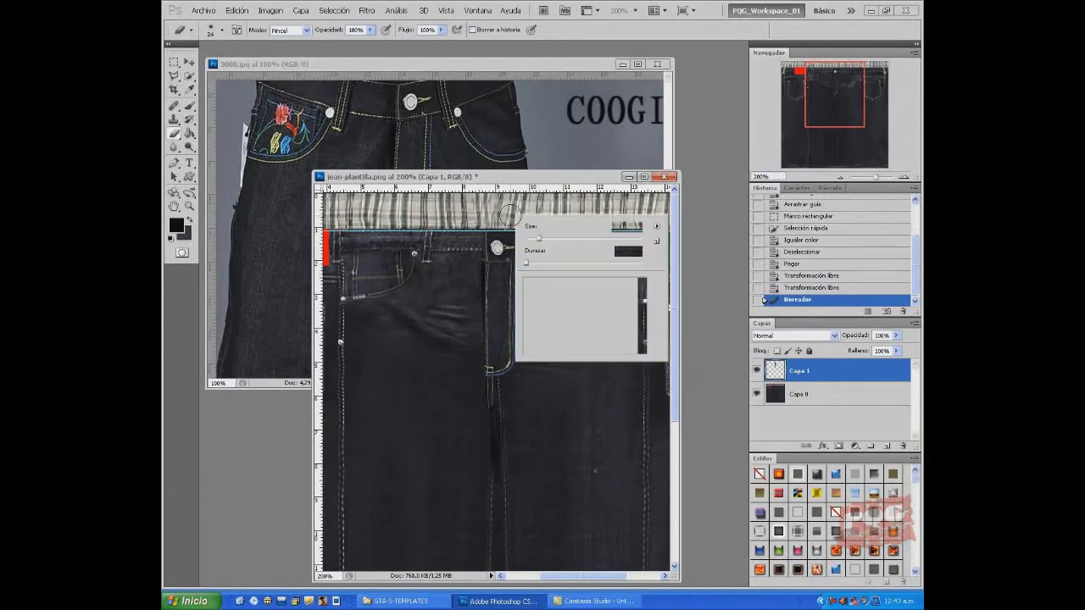
left_click_drag(513, 225, 522, 231)
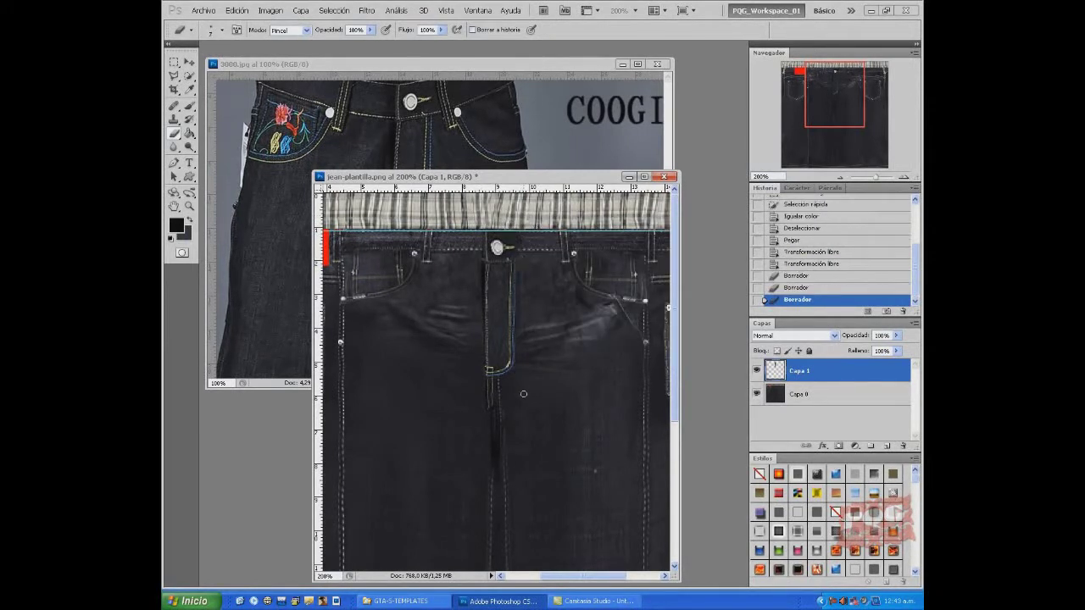
Step: Stretch the fly piece slightly downward, then bring 3000.jpg to the front, zoomed in
key("ctrl+t")
left_click_drag(481, 414, 482, 417)
key("Return")
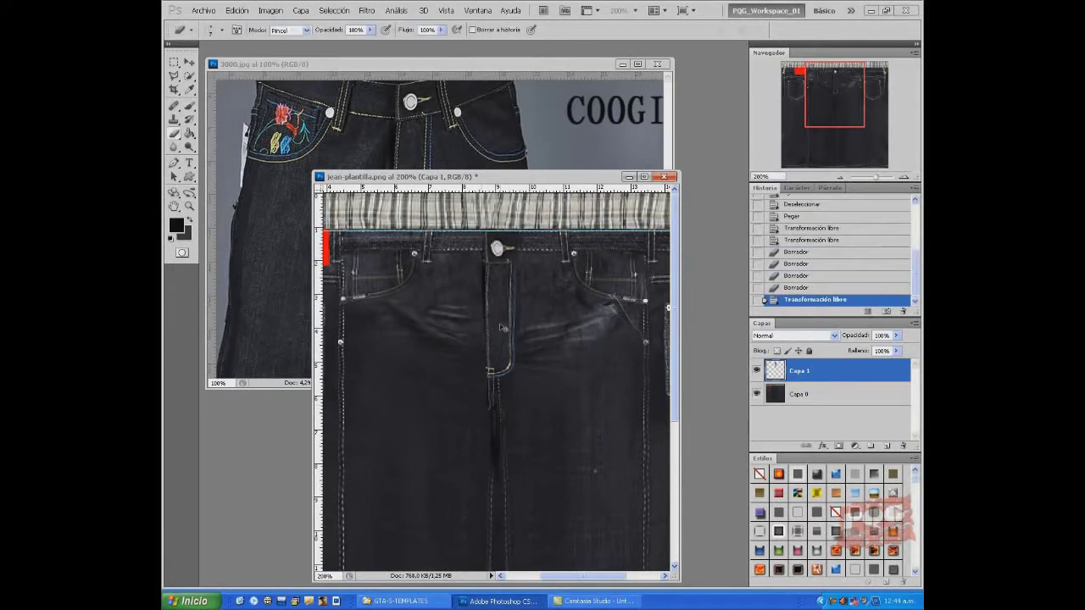
key("m")
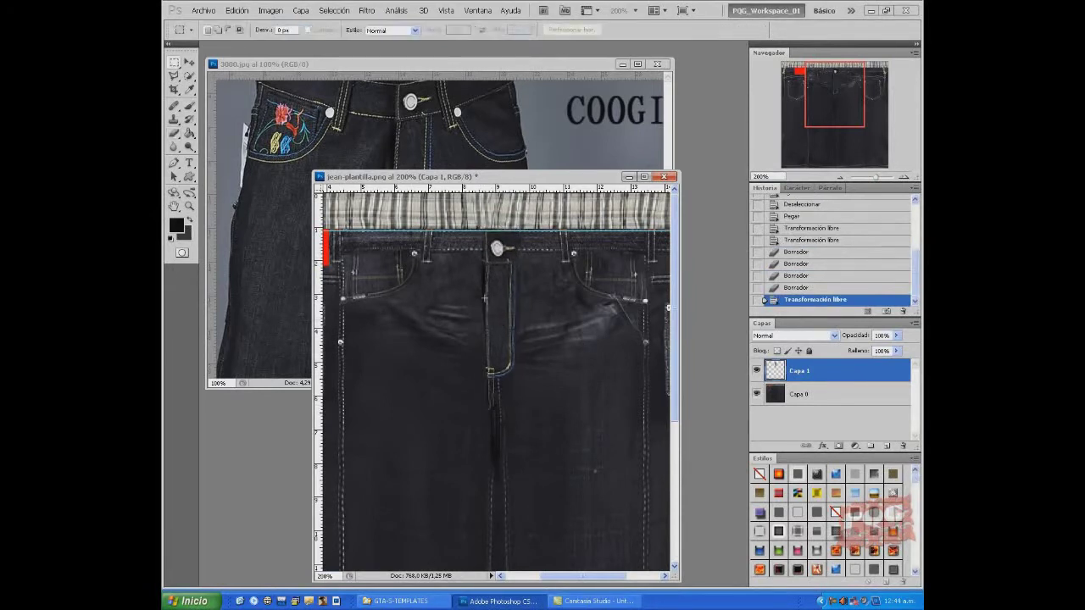
key("ctrl+t")
left_click_drag(504, 409, 504, 411)
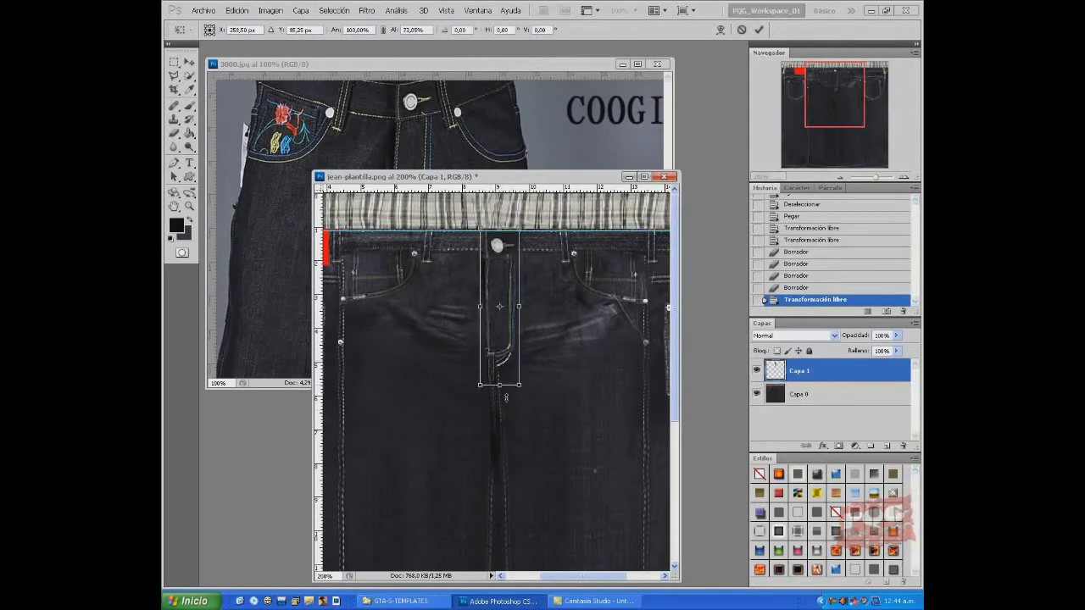
key("Return")
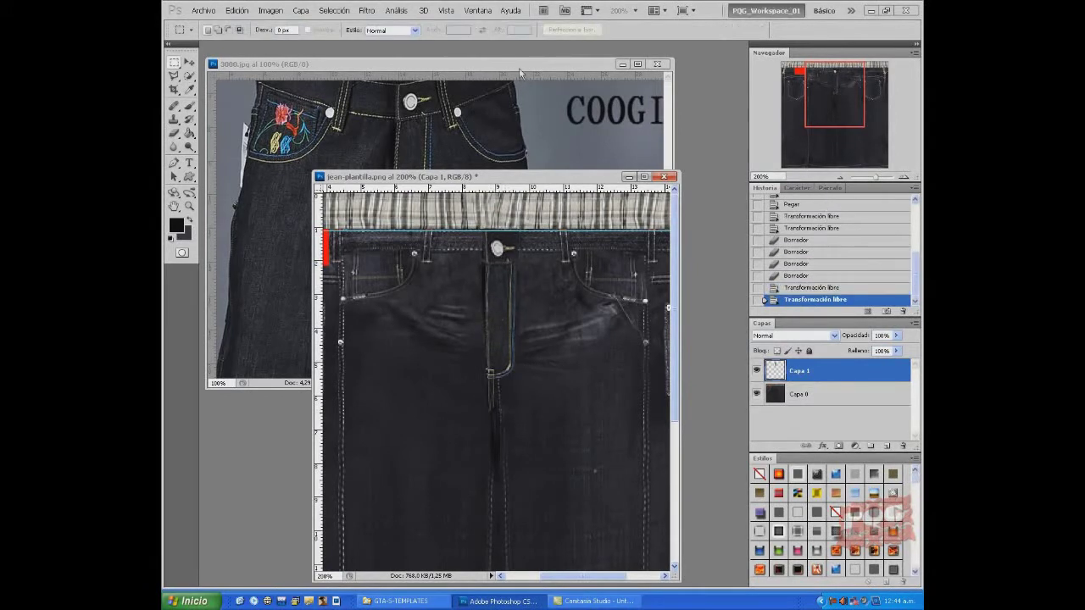
left_click(520, 71)
left_click(903, 177)
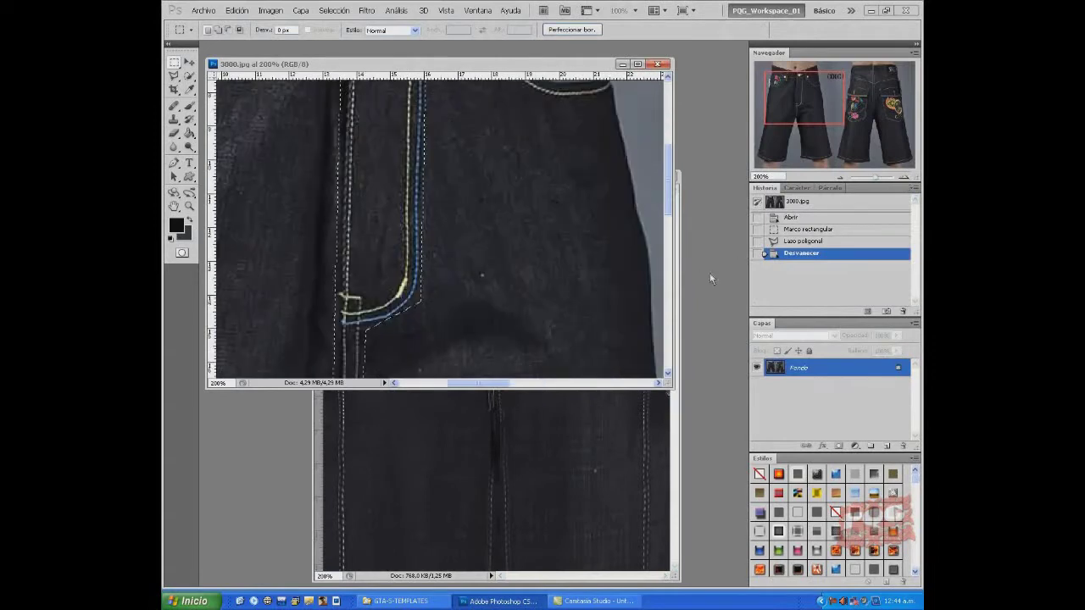
Step: Outline the embroidered pocket on 3000.jpg with the Polygonal Lasso and feather it
scroll(537, 371, "up", 5)
left_click_drag(506, 384, 464, 384)
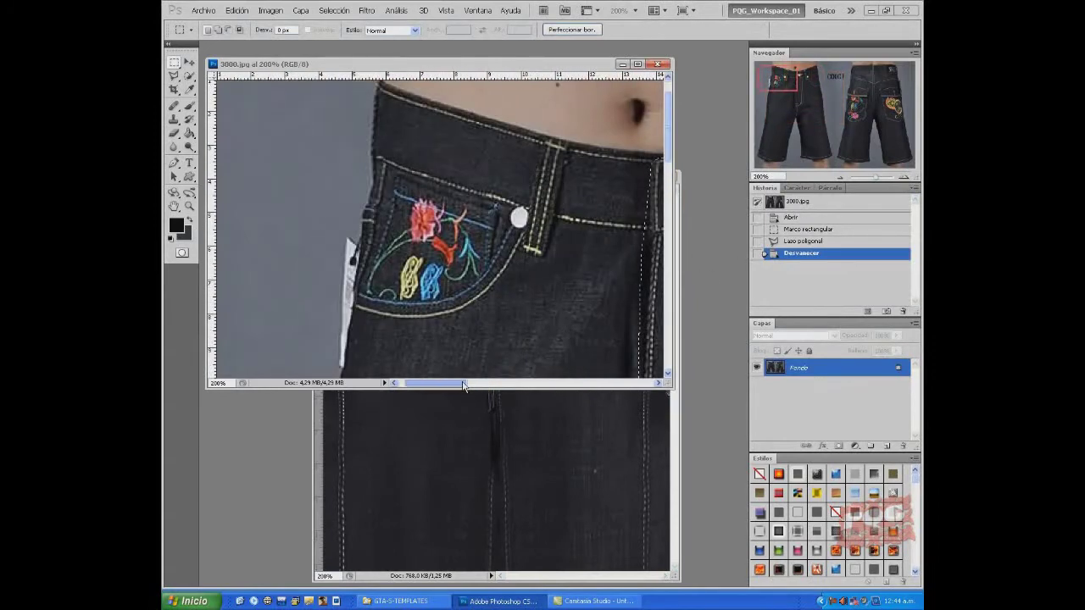
key("l")
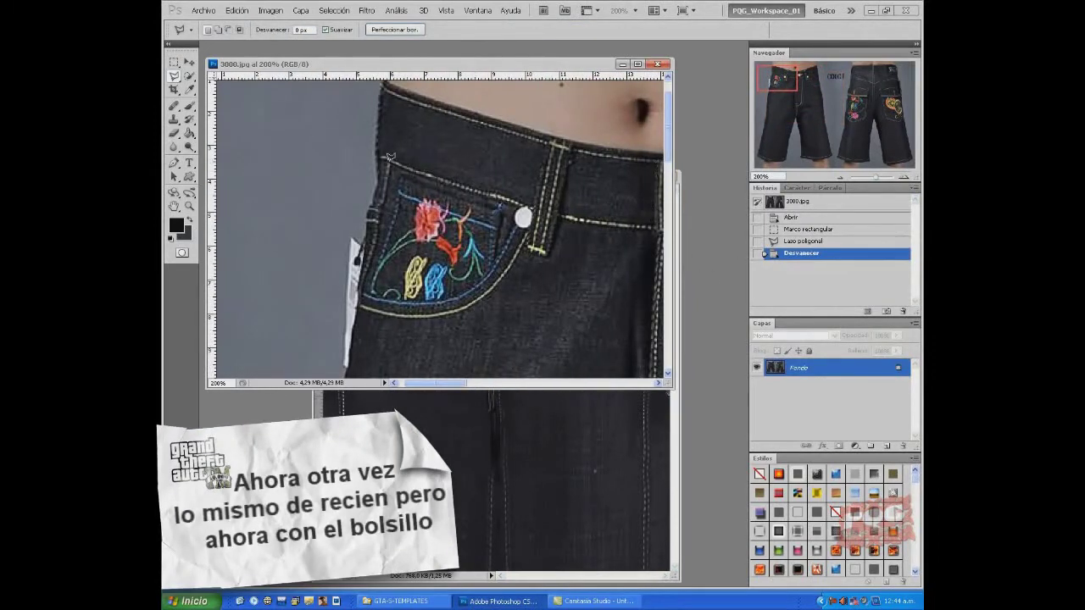
left_click(388, 160)
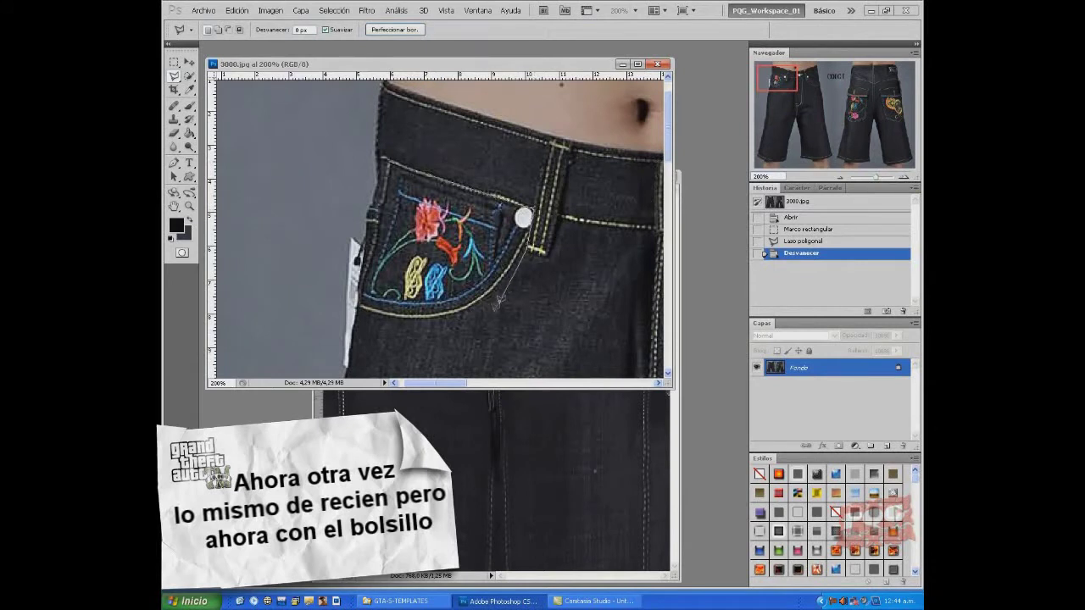
left_click(401, 330)
left_click(355, 320)
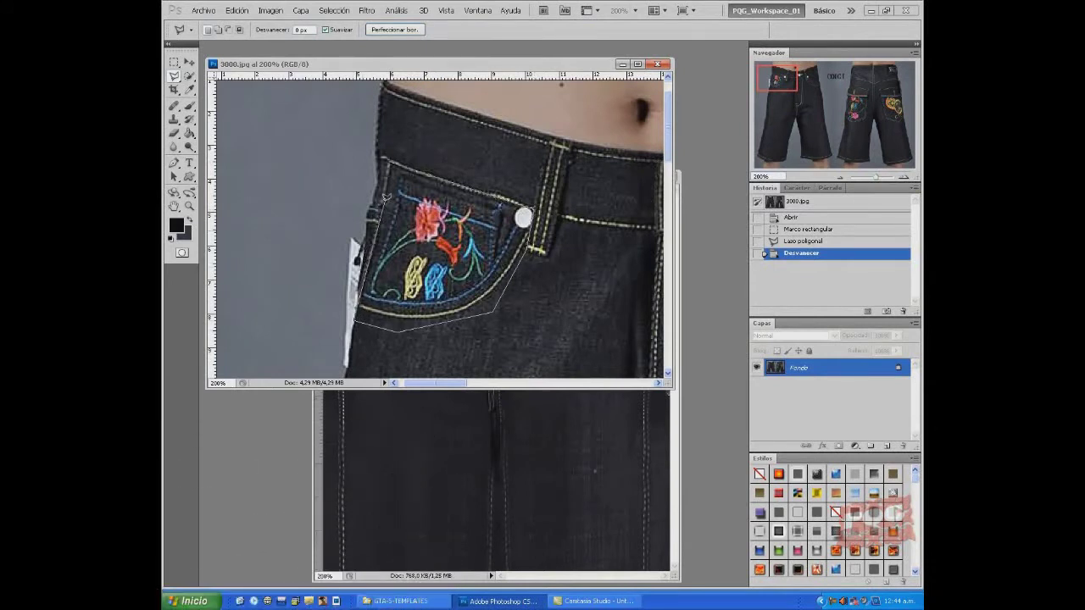
left_click(387, 159)
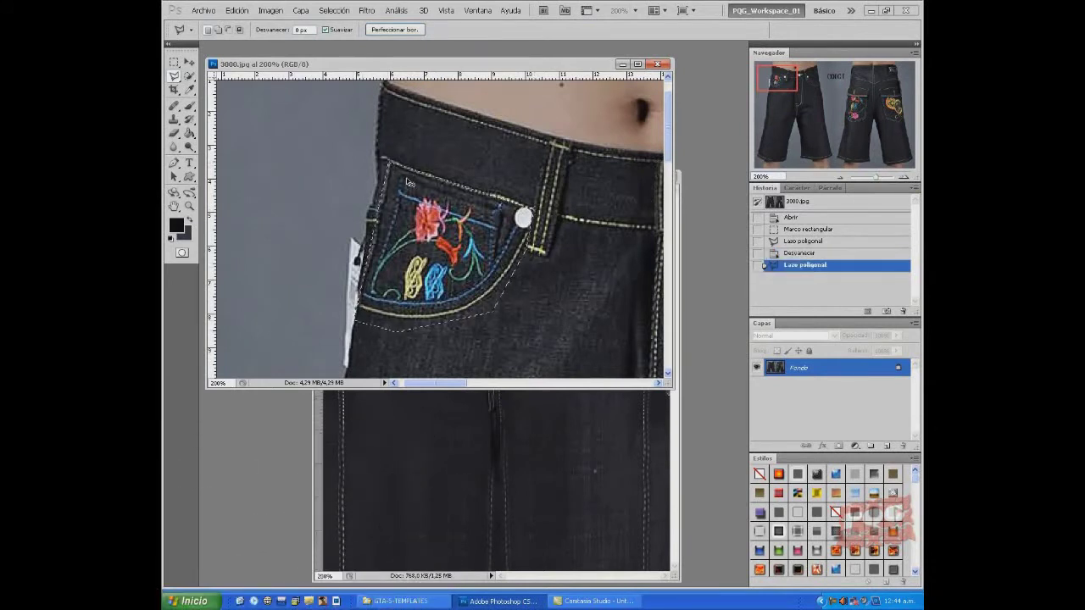
right_click(429, 211)
left_click(450, 241)
key("Return")
Step: Bring the jean-plantilla template to the front, ready for the pocket to be pasted
left_click(679, 426)
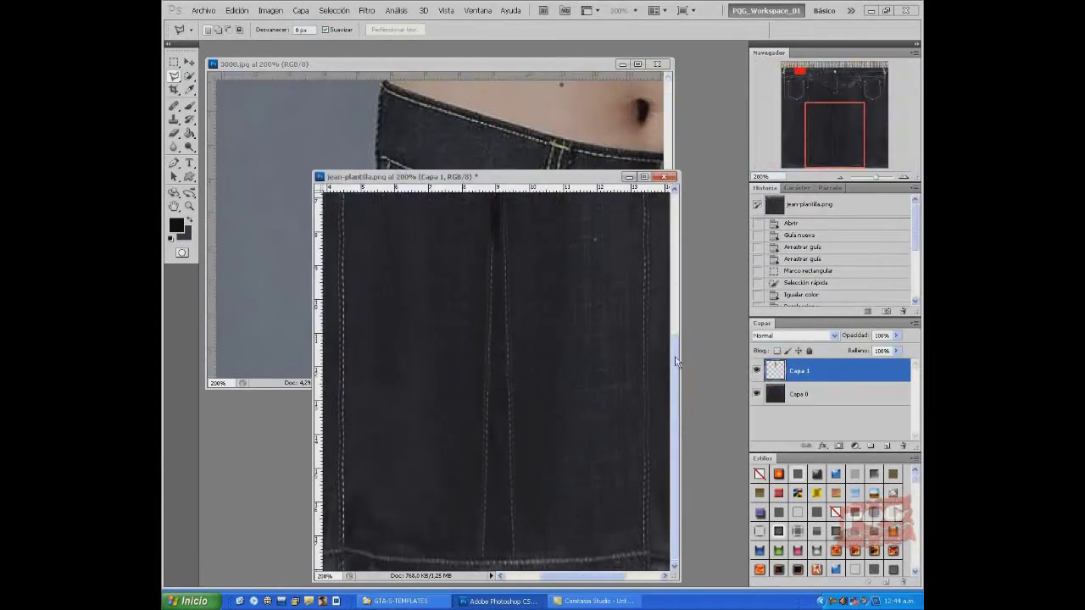
left_click(531, 80)
left_click(666, 453)
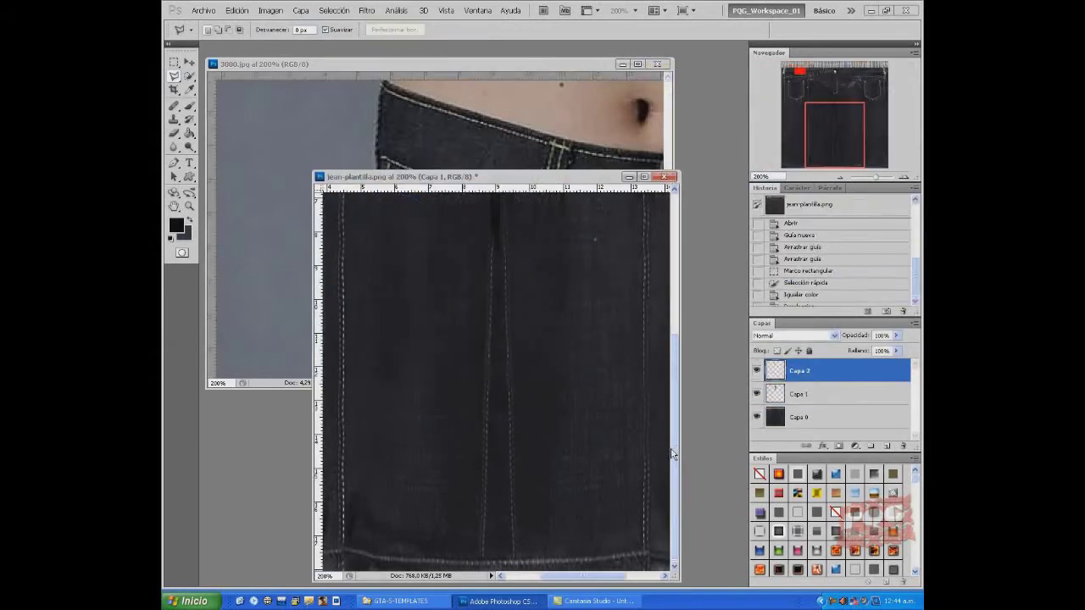
Step: Paste the pocket into the template as Capa 2 and move it upward
key("ctrl+v")
key("ctrl+t")
left_click_drag(509, 389, 423, 281)
left_click_drag(585, 356, 534, 405)
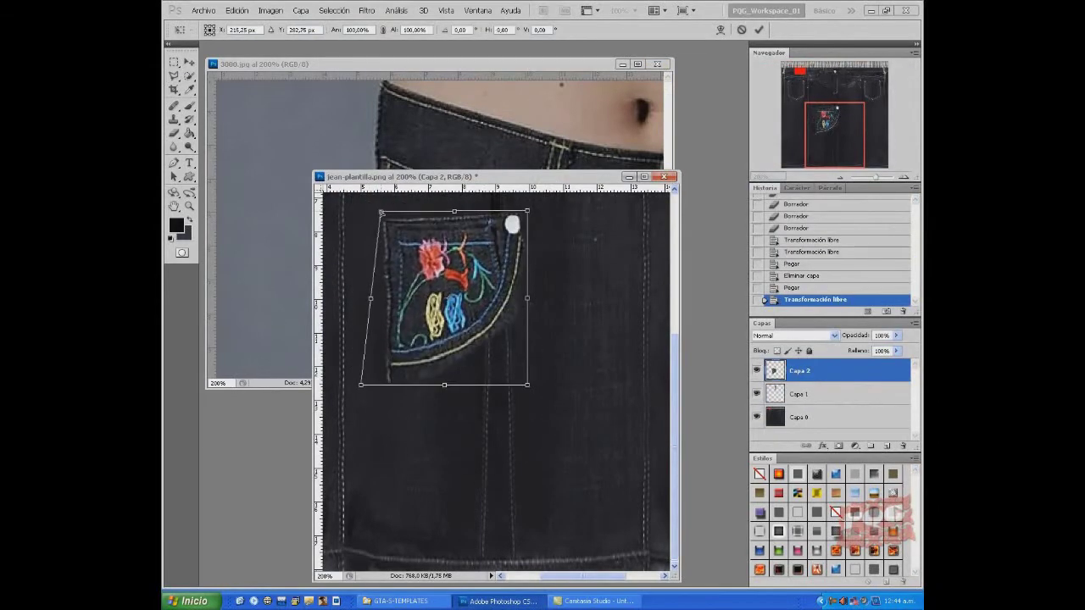
key("Return")
Step: Fit the pocket onto the jeans' upper left, about half width and a third height
key("ctrl+t")
left_click_drag(528, 216, 403, 61)
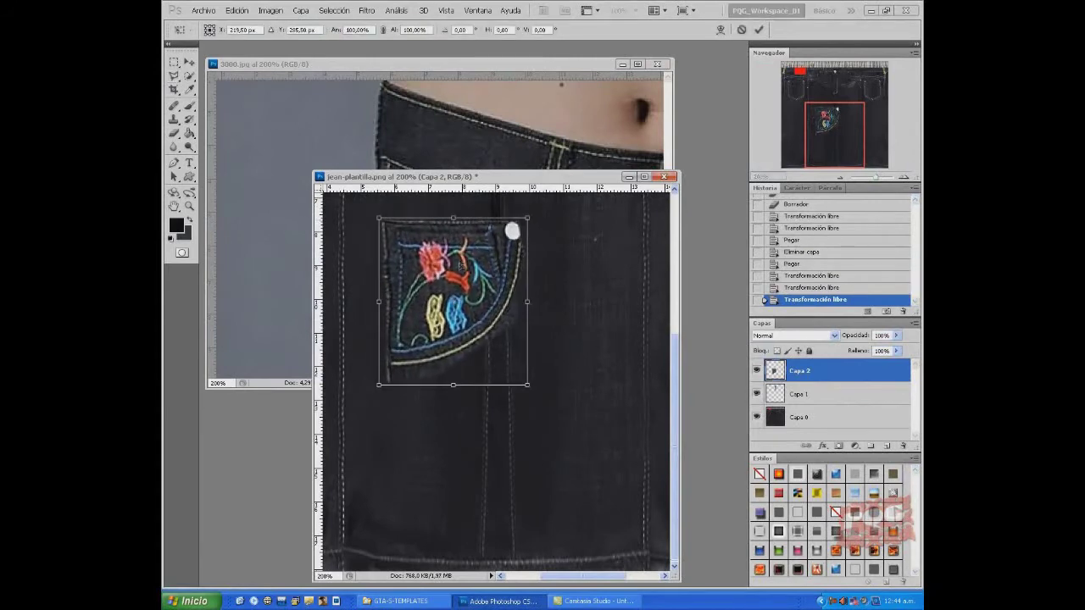
left_click_drag(404, 61, 422, 300)
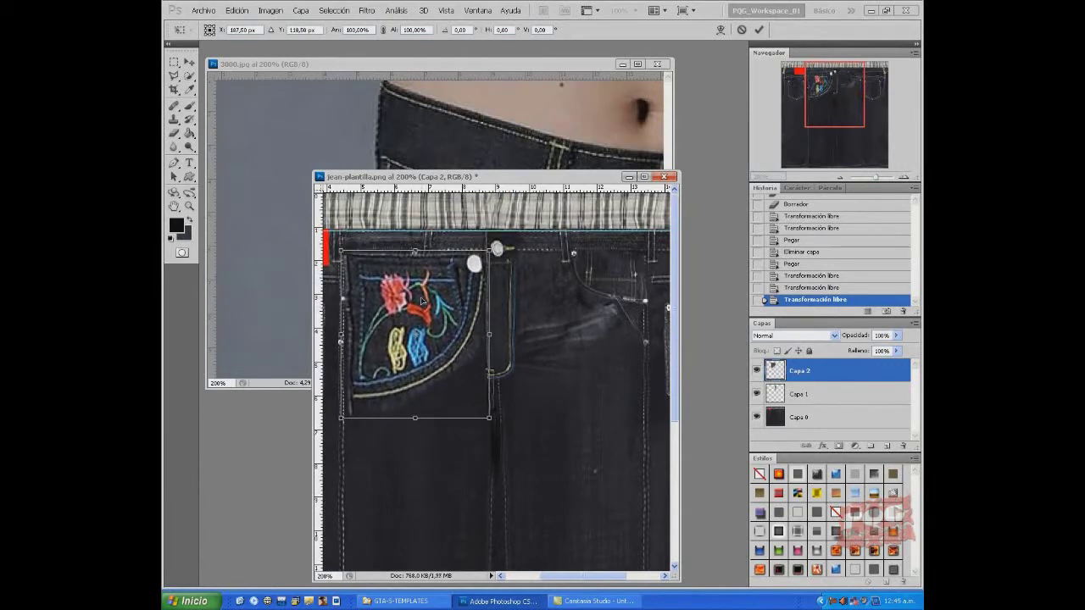
left_click_drag(489, 246, 422, 252)
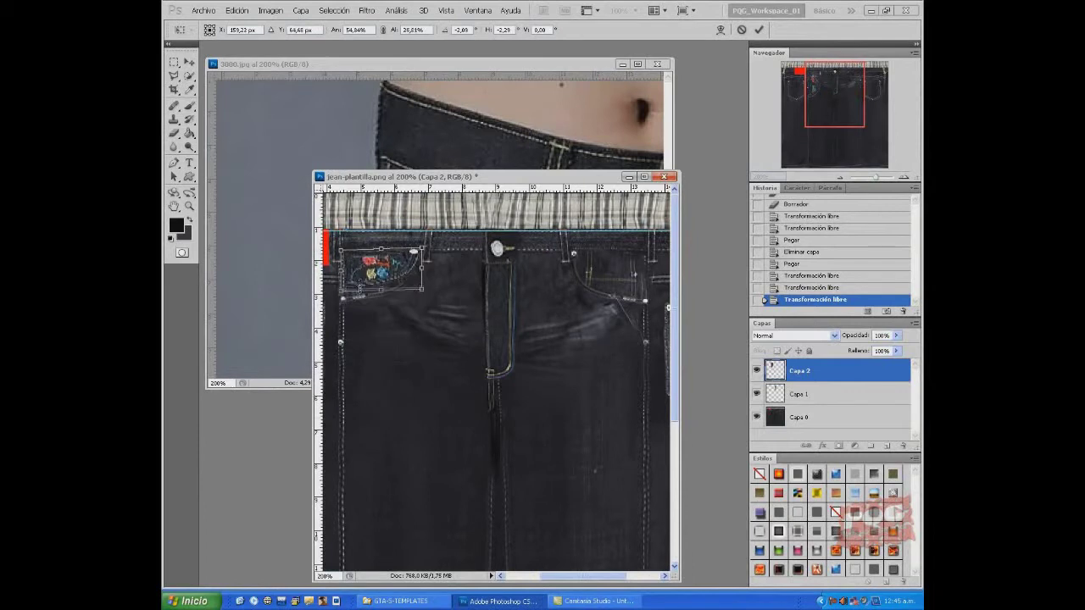
left_click_drag(380, 418, 354, 304)
key("Return")
Step: Set the Eraser size to trim the pocket edges, with 3000.jpg back in front
key("b")
right_click(402, 296)
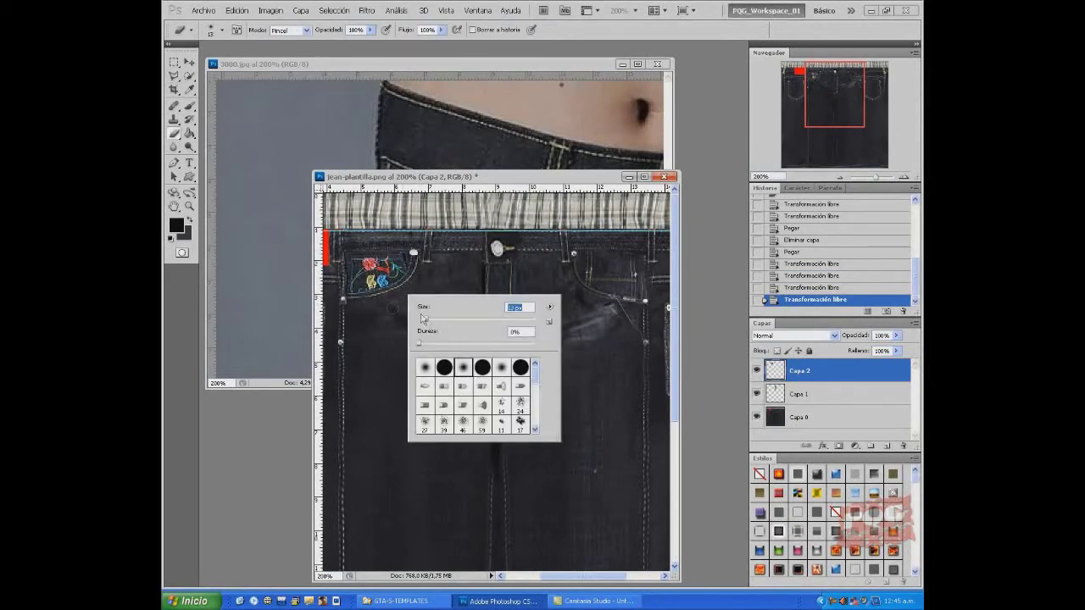
key("Return")
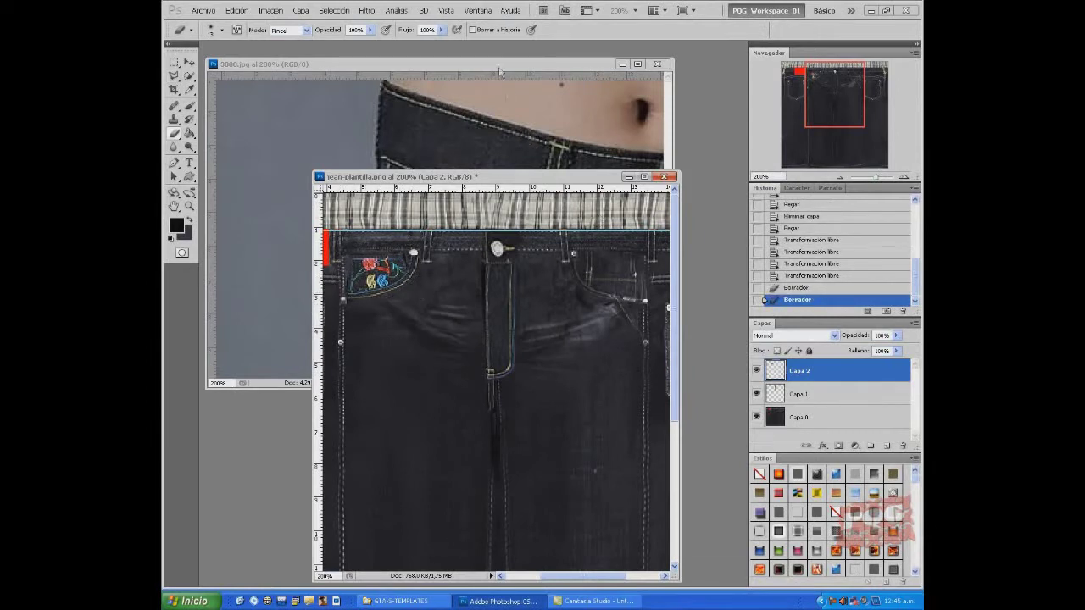
left_click(505, 96)
scroll(496, 80, "right", 5)
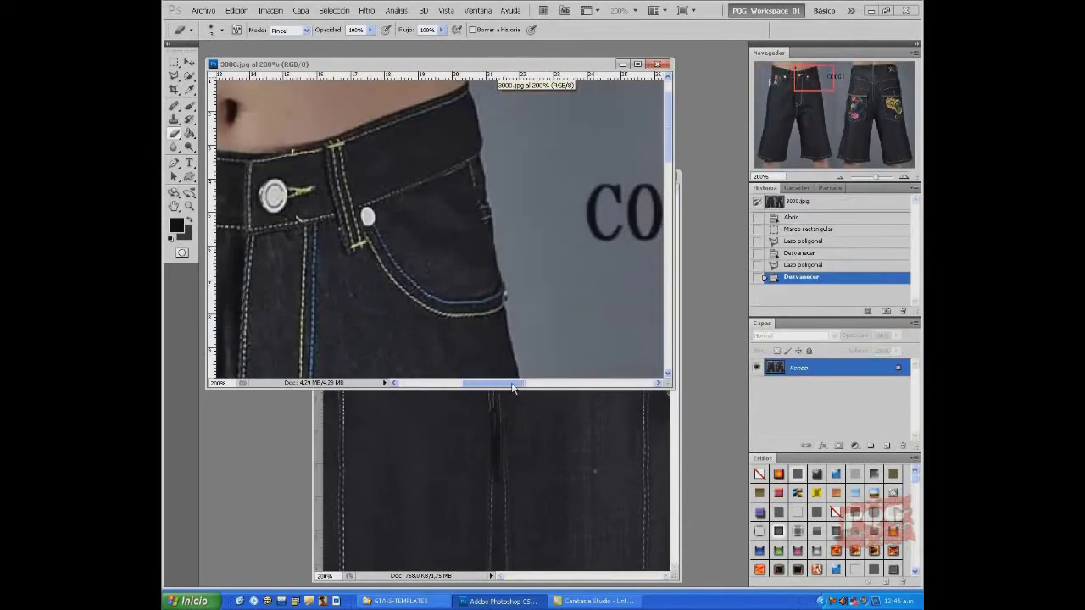
Step: Outline the plain front pocket on 3000.jpg with the Polygonal Lasso and feather it
key("l")
left_click(362, 237)
left_click(371, 258)
left_click(413, 312)
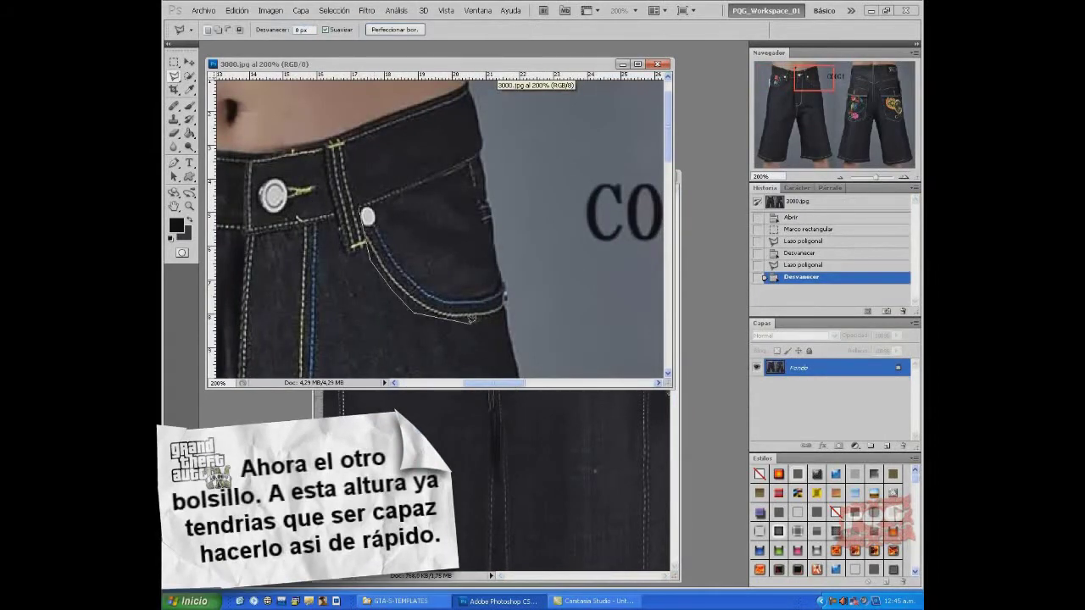
left_click(418, 183)
key("shift+F6")
key("Return")
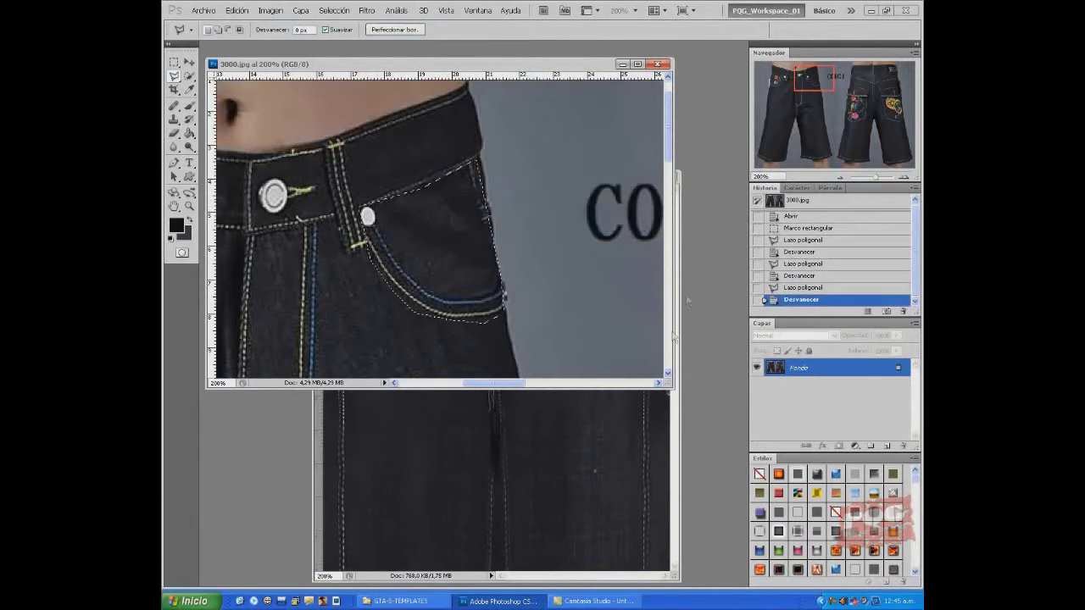
Step: Paste the plain pocket into the jeans template, reshaped and rotated clockwise
left_click(675, 428)
key("ctrl+v")
key("ctrl+t")
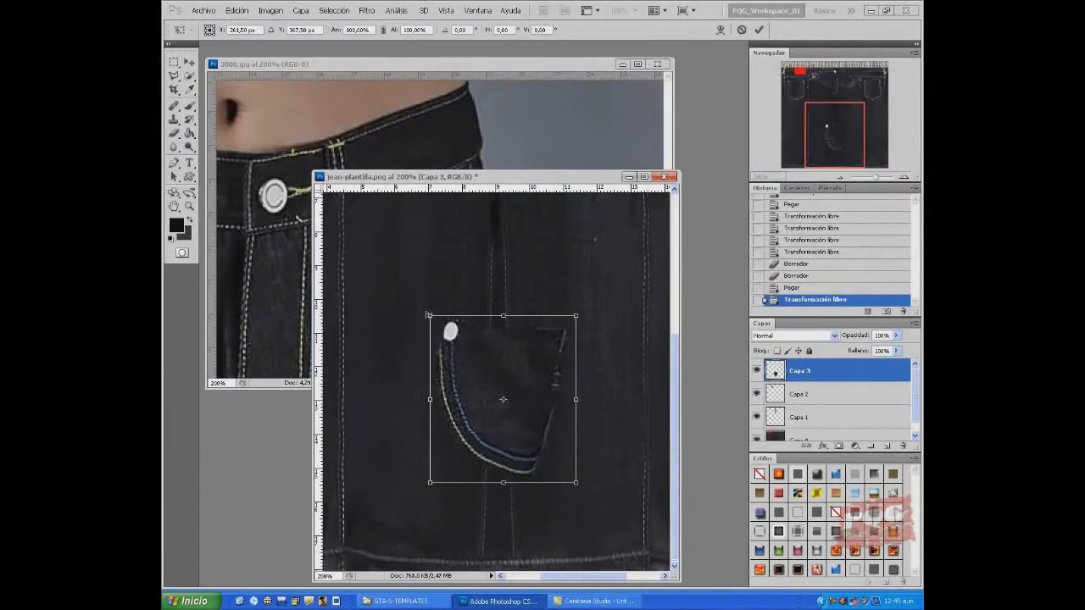
left_click_drag(423, 324, 420, 333)
left_click_drag(585, 475, 597, 507)
key("Return")
Step: Move the plain pocket to the jeans' upper right and squash it to about 40% height
key("m")
left_click_drag(406, 271, 607, 336)
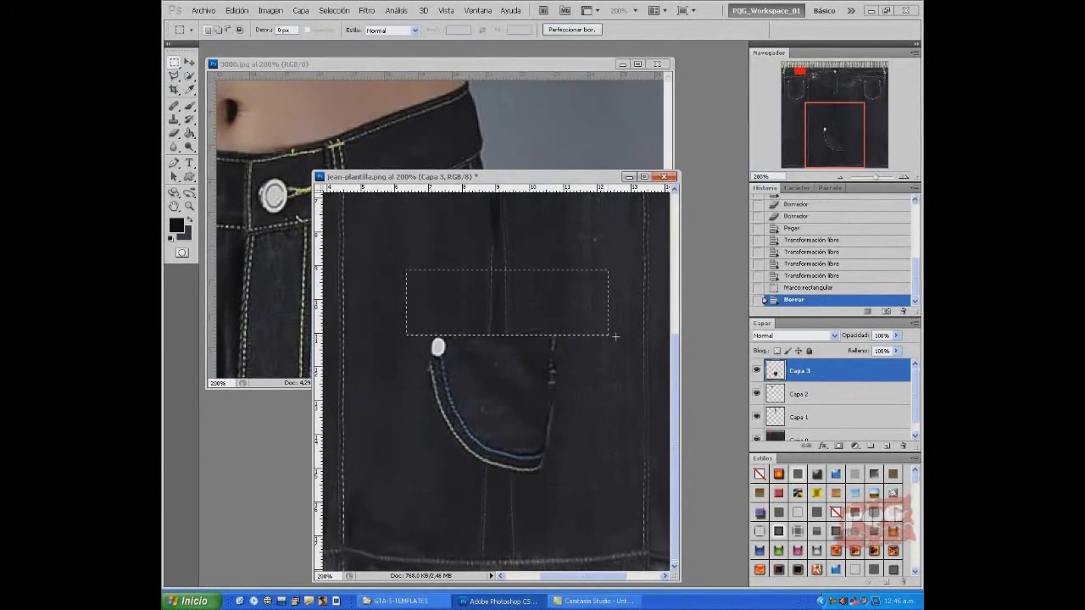
key("ctrl+t")
mouse_move(539, 390)
left_mouse_down()
mouse_move(575, 321)
mouse_move(607, 319)
left_mouse_up()
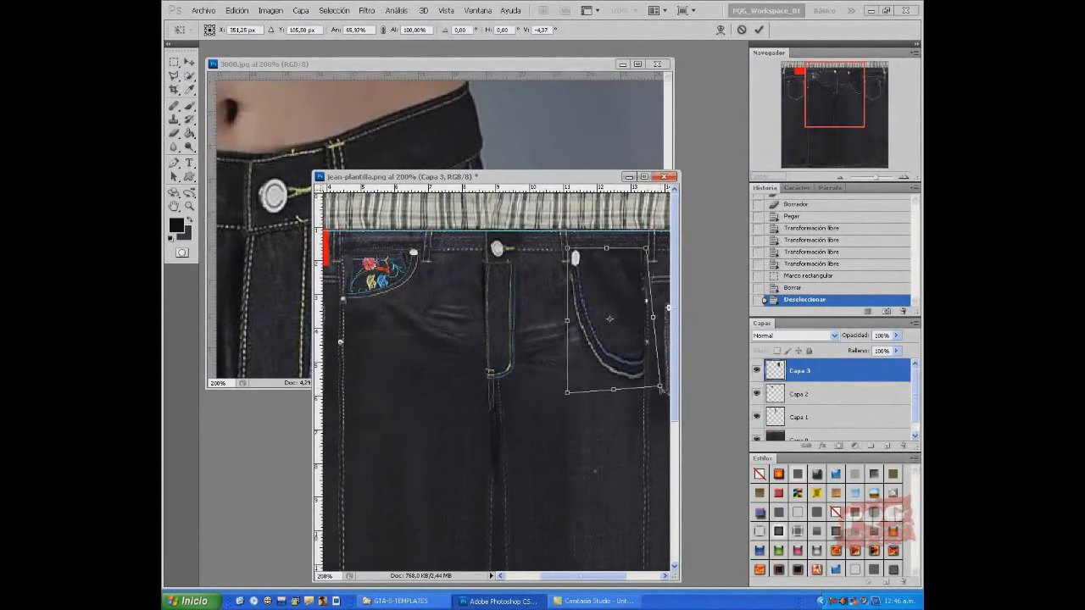
left_click_drag(606, 389, 613, 308)
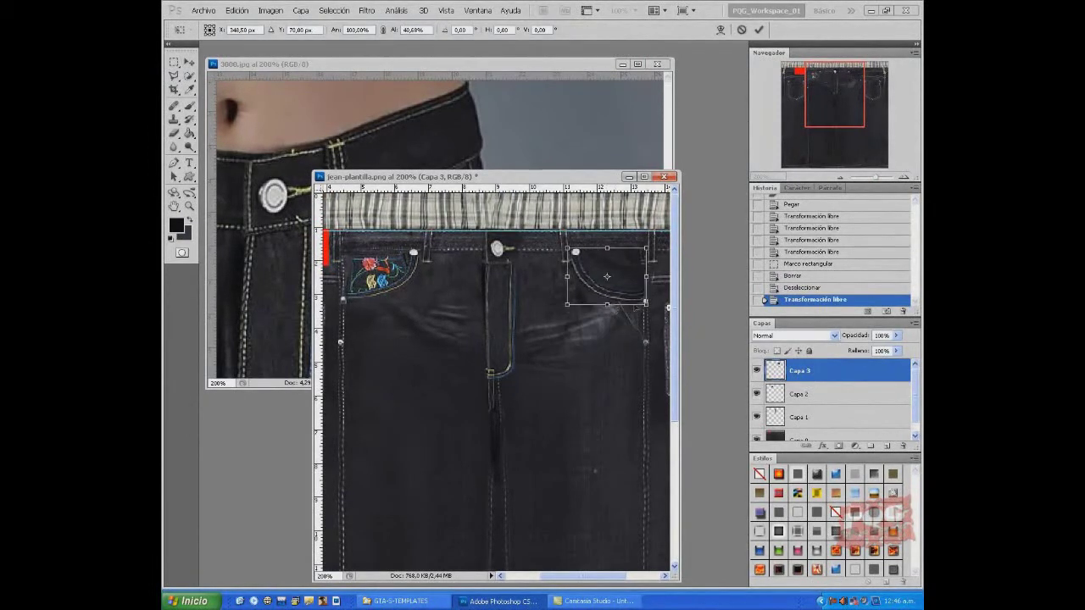
key("Return")
key("ctrl+t")
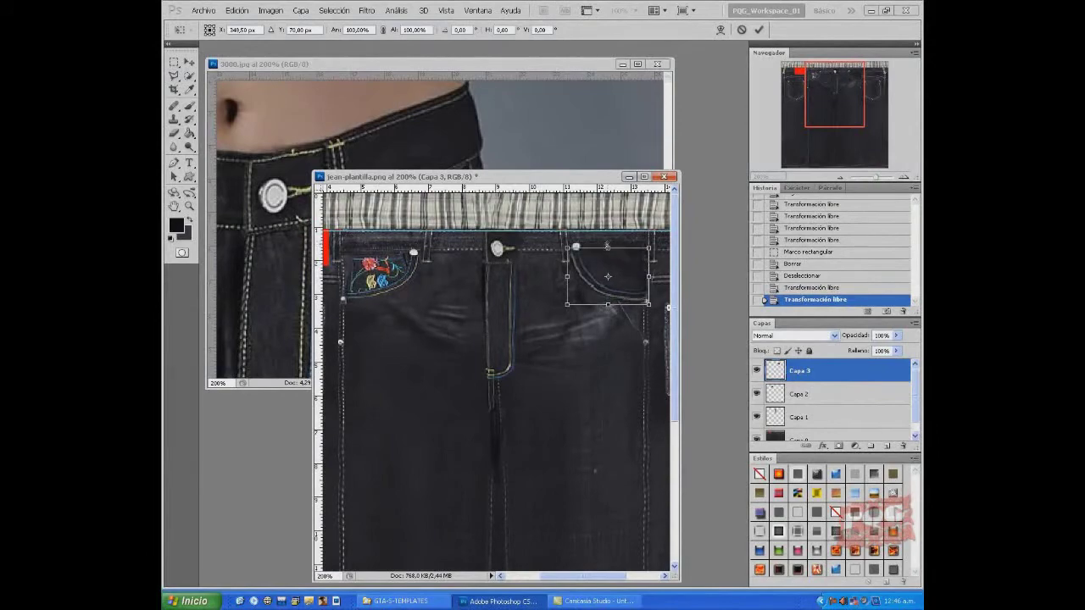
key("Return")
key("b")
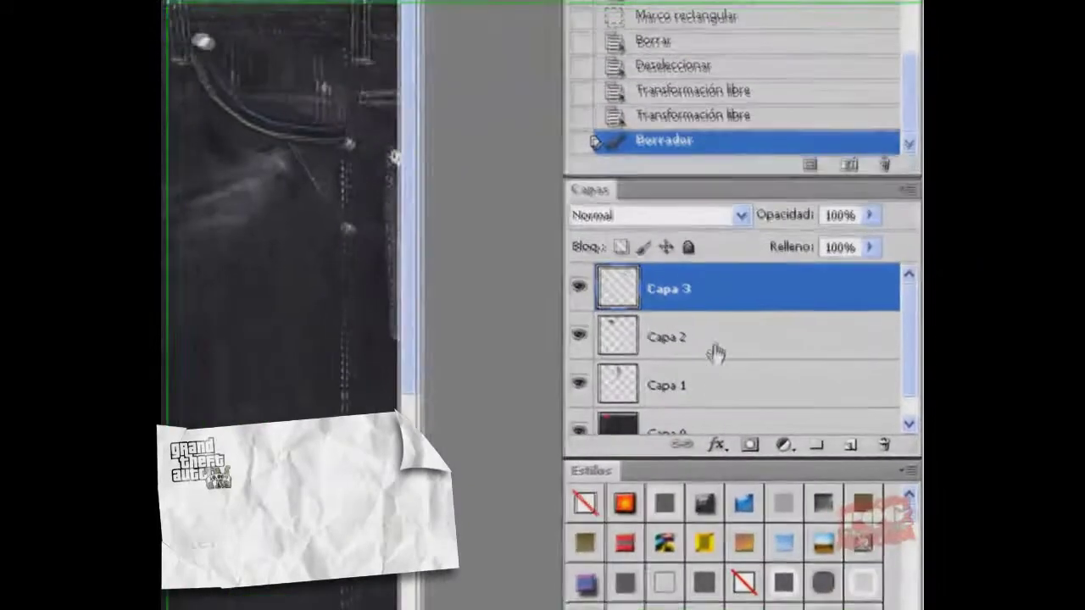
Step: Merge Capa 1 through Capa 3 into one layer with Combinar capas
left_click(823, 417, "shift")
right_click(823, 418)
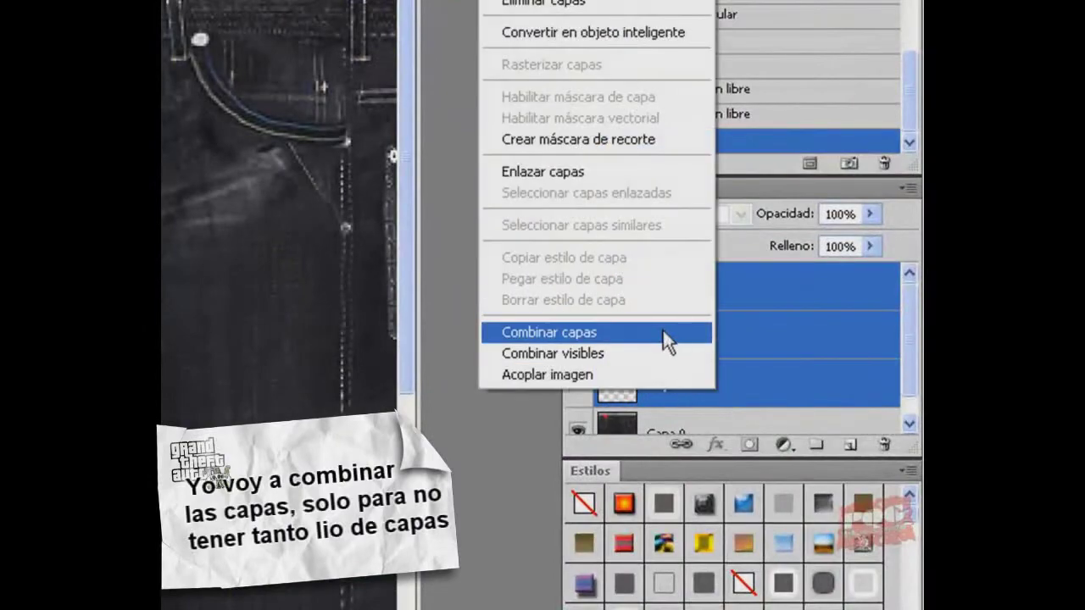
left_click(660, 327)
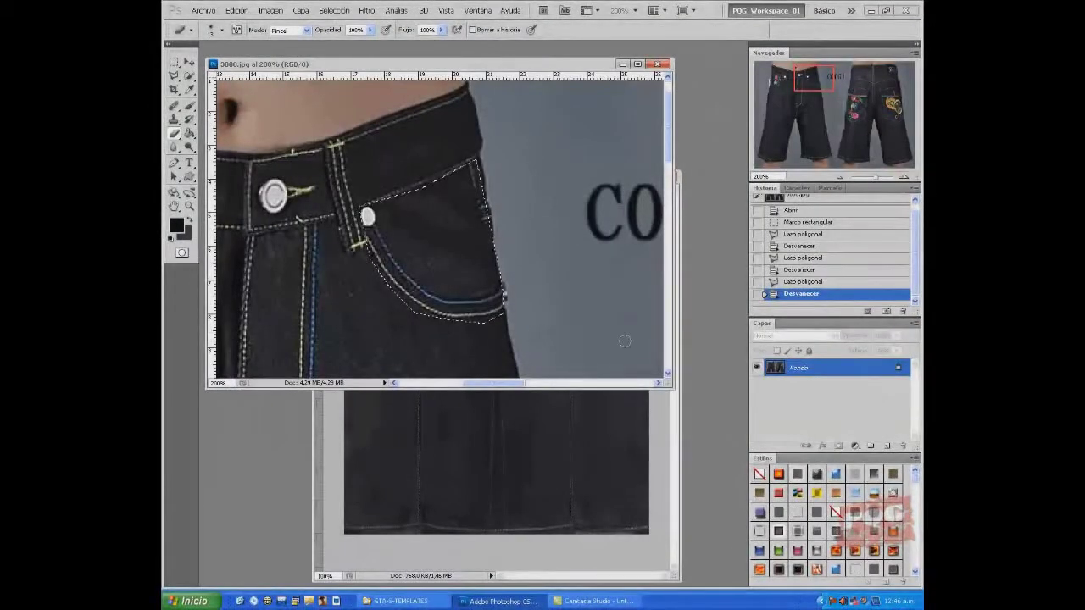
Step: Zoom 3000.jpg out to show both back pockets, with Crop selected and the selection cleared
left_click_drag(491, 383, 583, 383)
left_click_drag(669, 153, 678, 206)
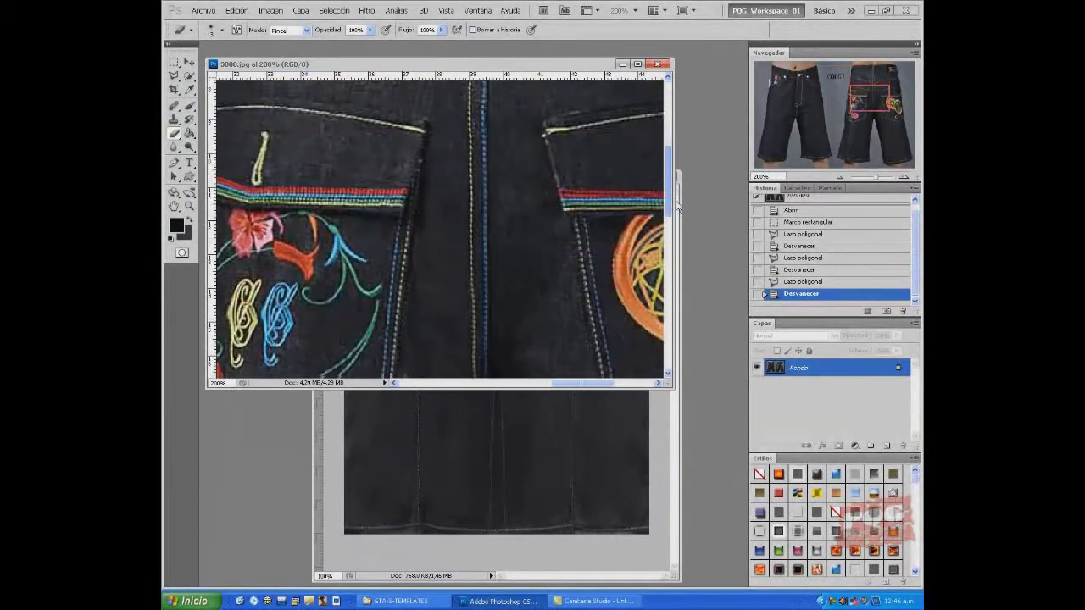
scroll(677, 206, "down", 3)
left_click_drag(842, 180, 826, 181)
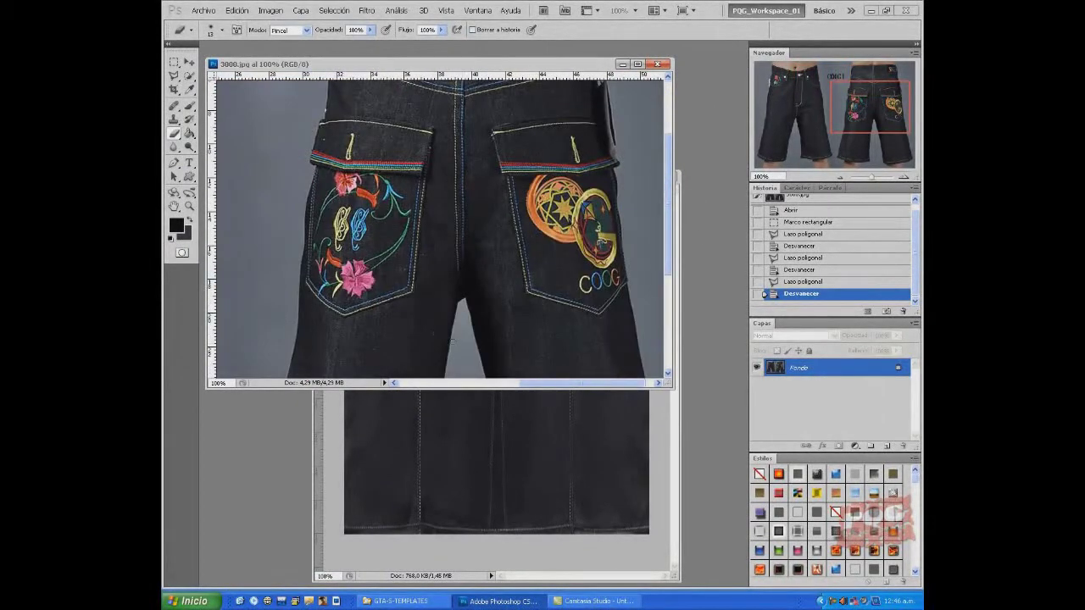
key("c")
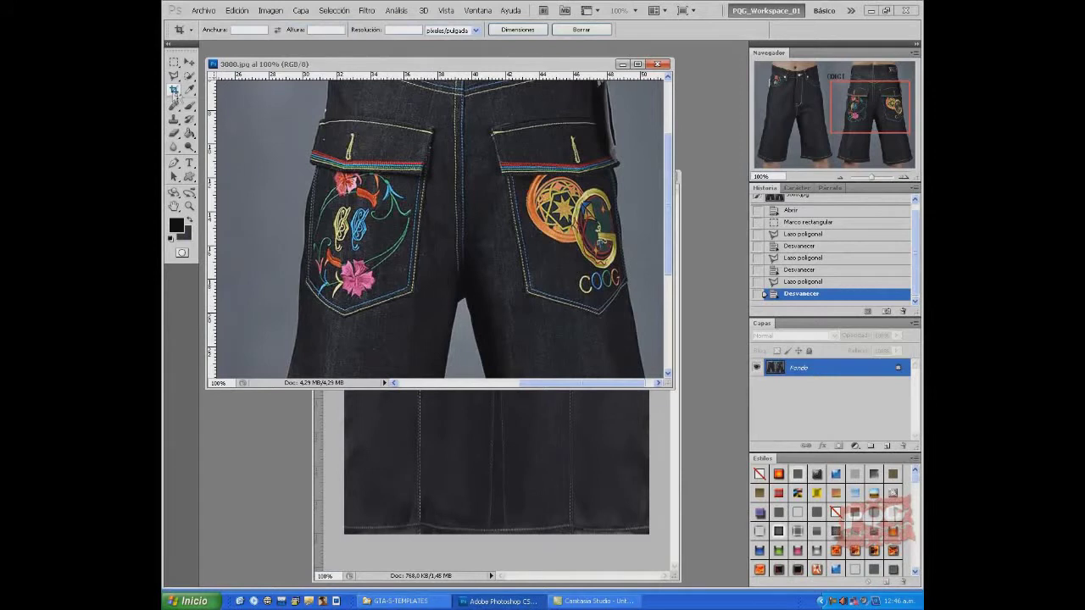
key("ctrl+d")
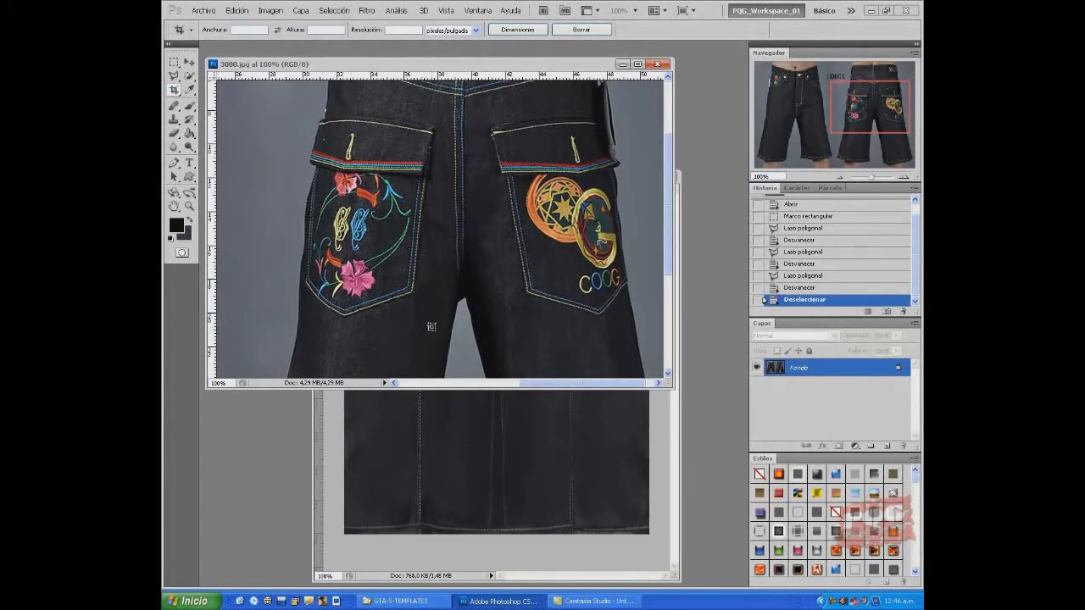
Step: Perspective-crop 3000.jpg down to the embroidered left back pocket with Recortar
left_click_drag(428, 321, 428, 321)
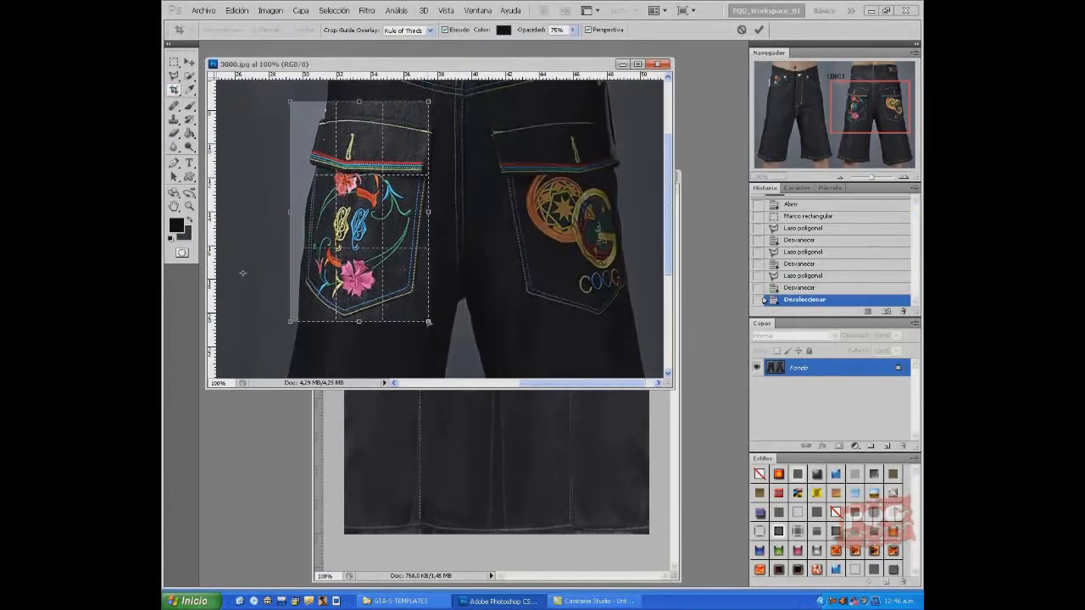
left_click_drag(428, 102, 435, 129)
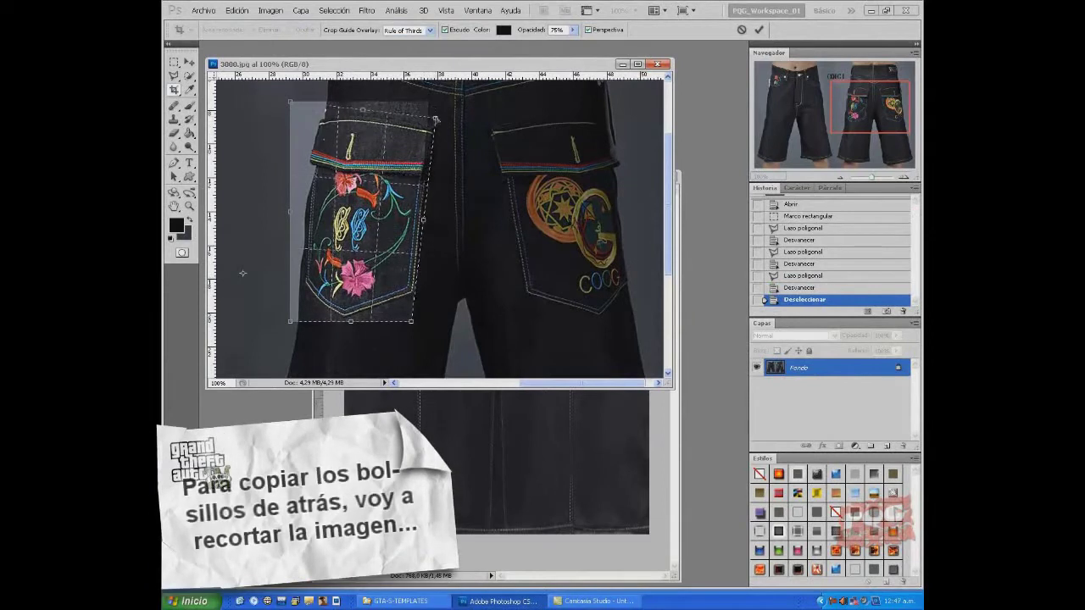
left_click_drag(435, 126, 435, 125)
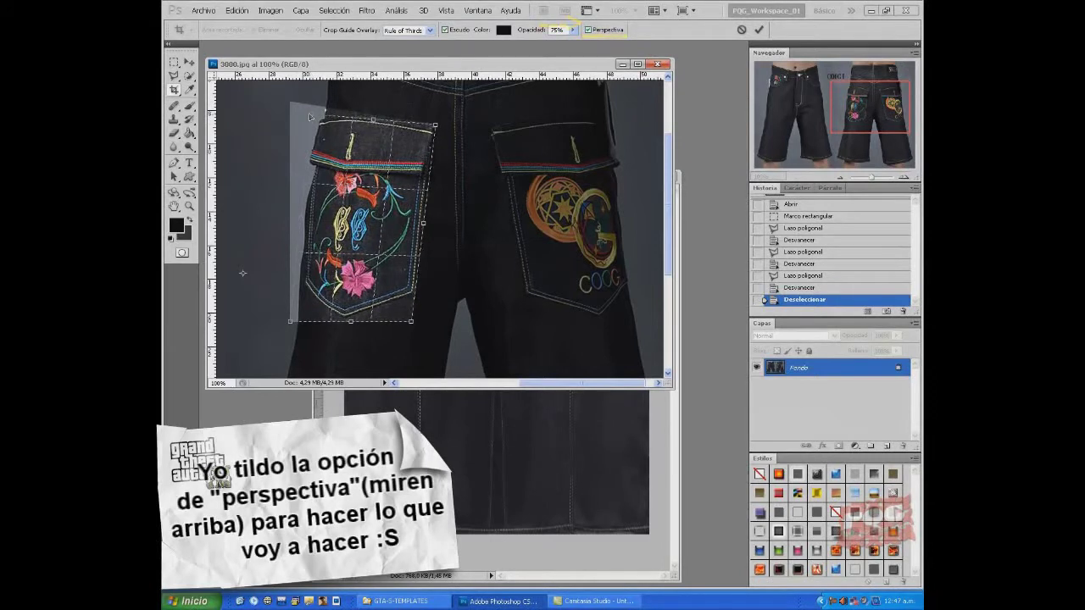
left_click_drag(290, 320, 288, 318)
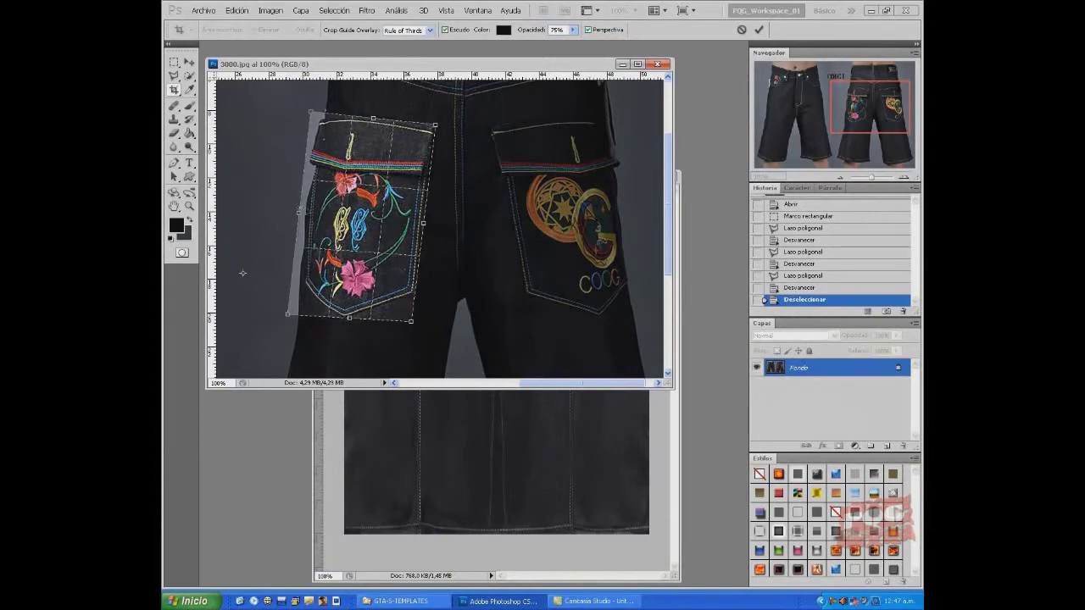
right_click(340, 214)
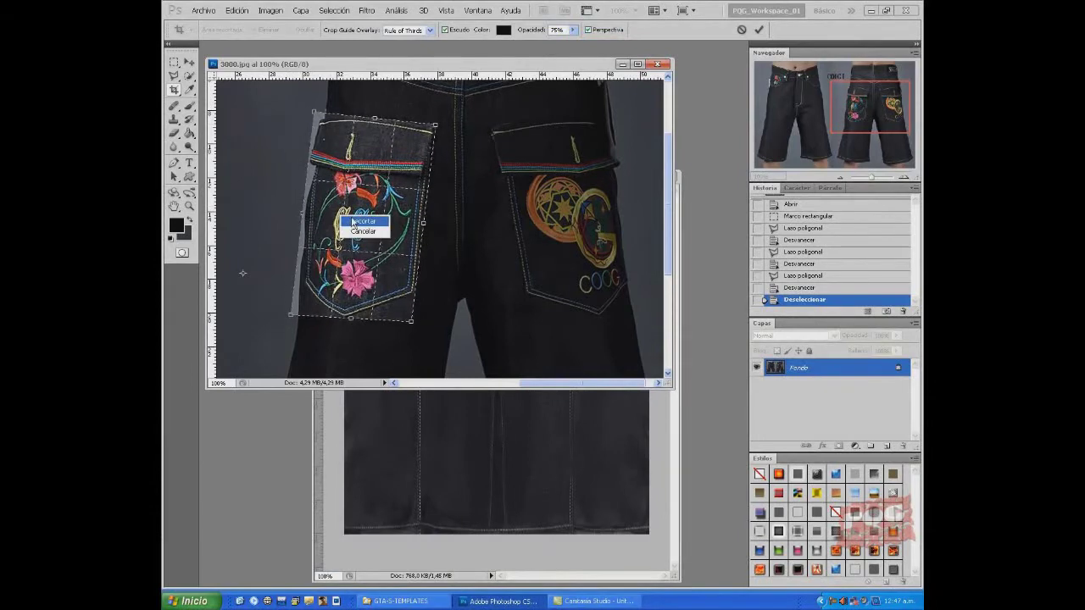
left_click(360, 220)
left_click_drag(374, 305, 376, 144)
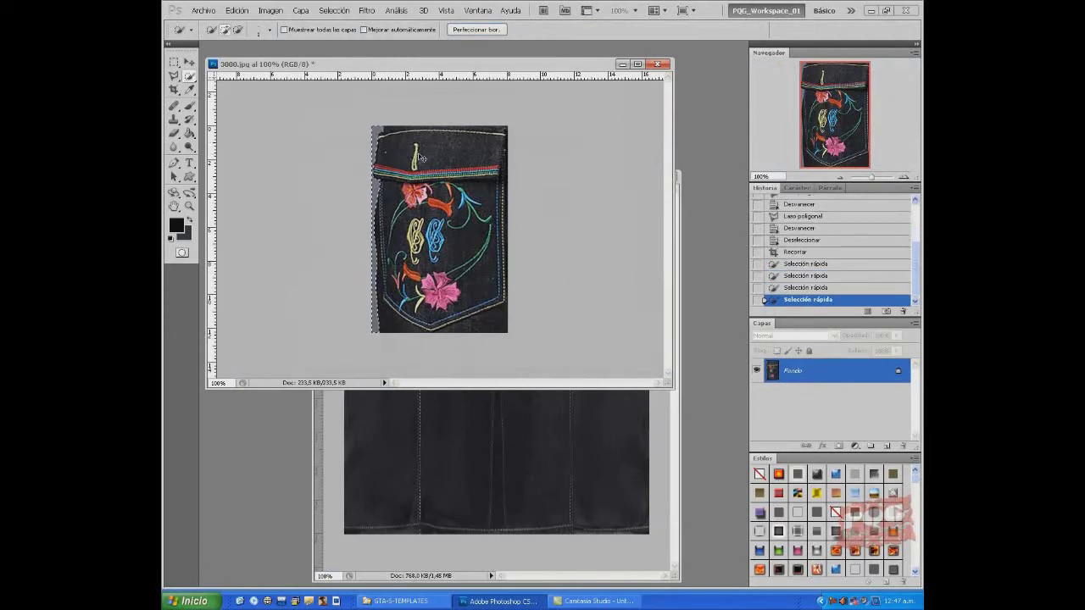
Step: Invert the pocket selection, paste it into the jeans template, and shrink it to about 39%
right_click(377, 131)
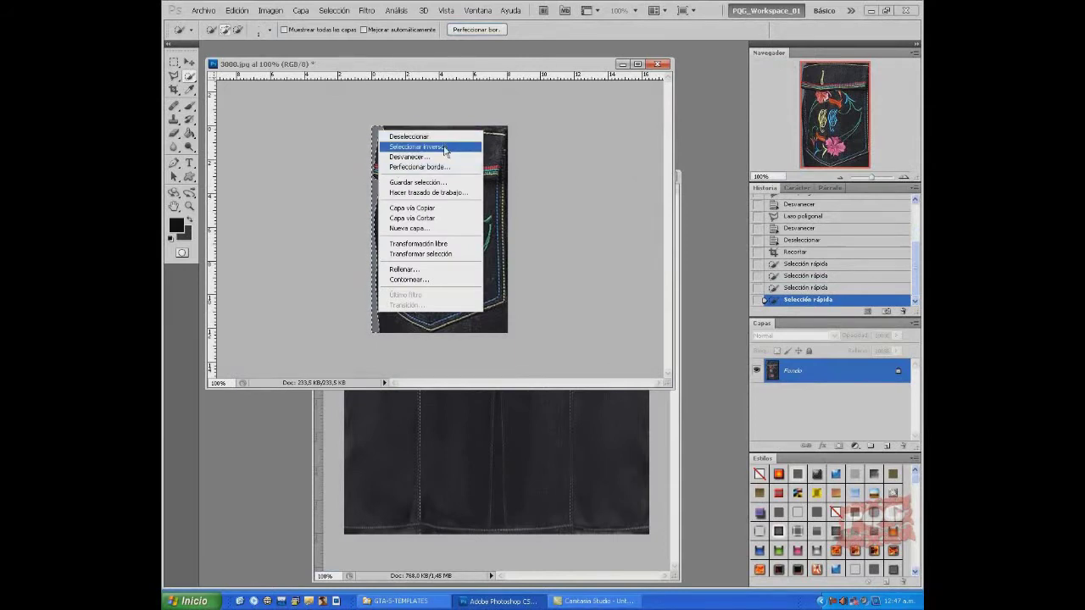
left_click(419, 147)
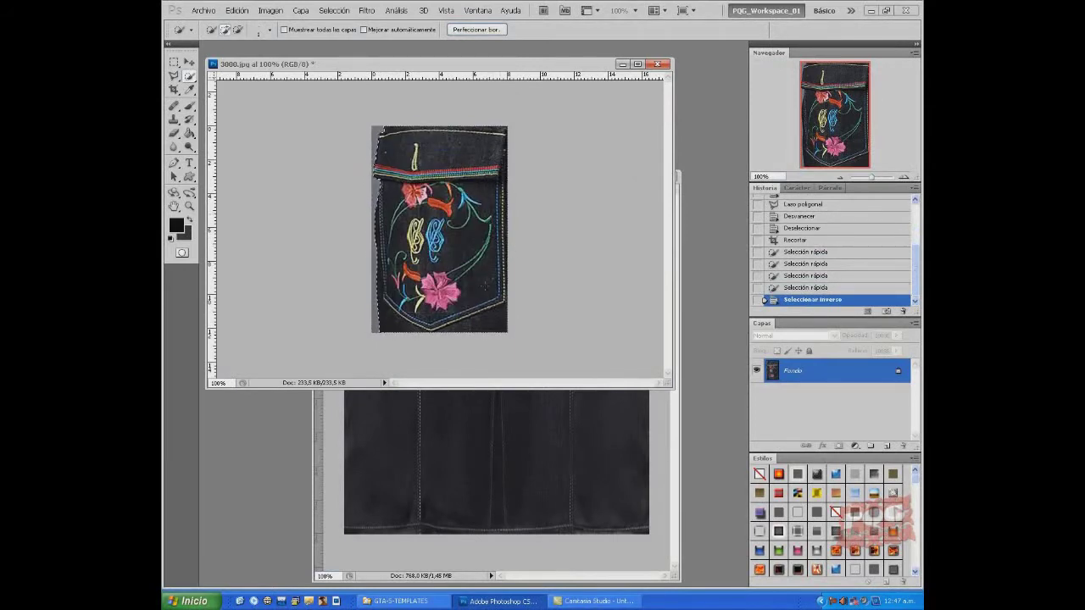
left_click(675, 477)
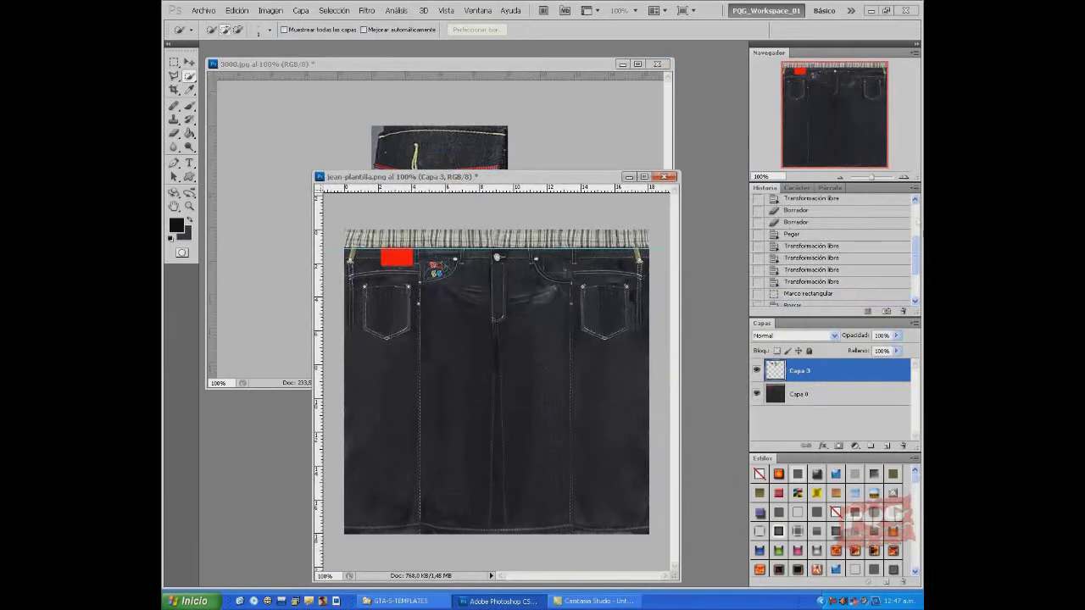
key("ctrl+v")
key("ctrl+t")
left_click_drag(429, 278, 510, 404)
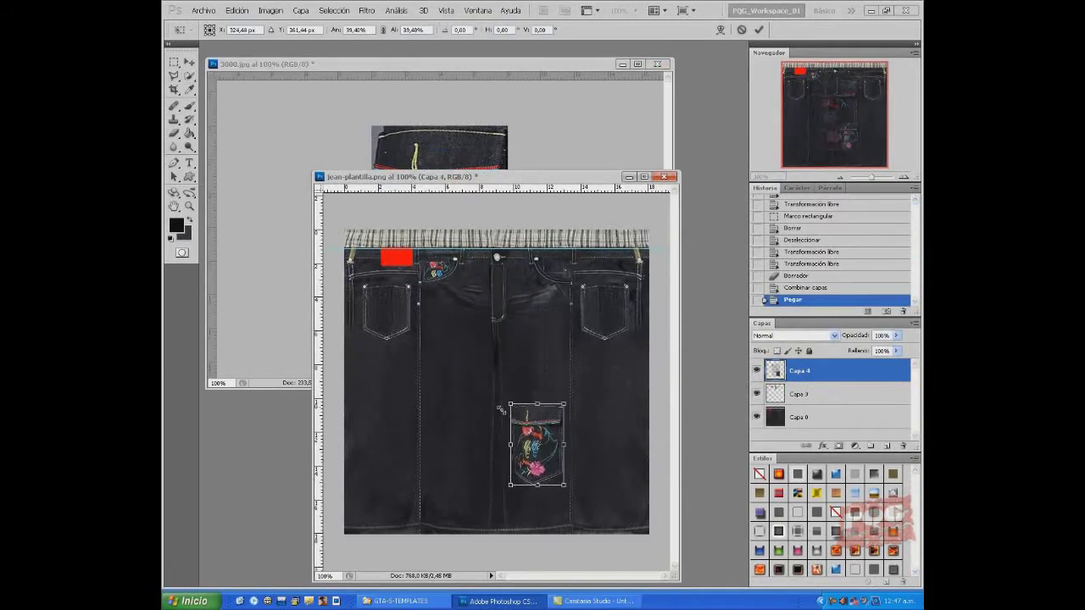
left_click_drag(565, 483, 566, 485)
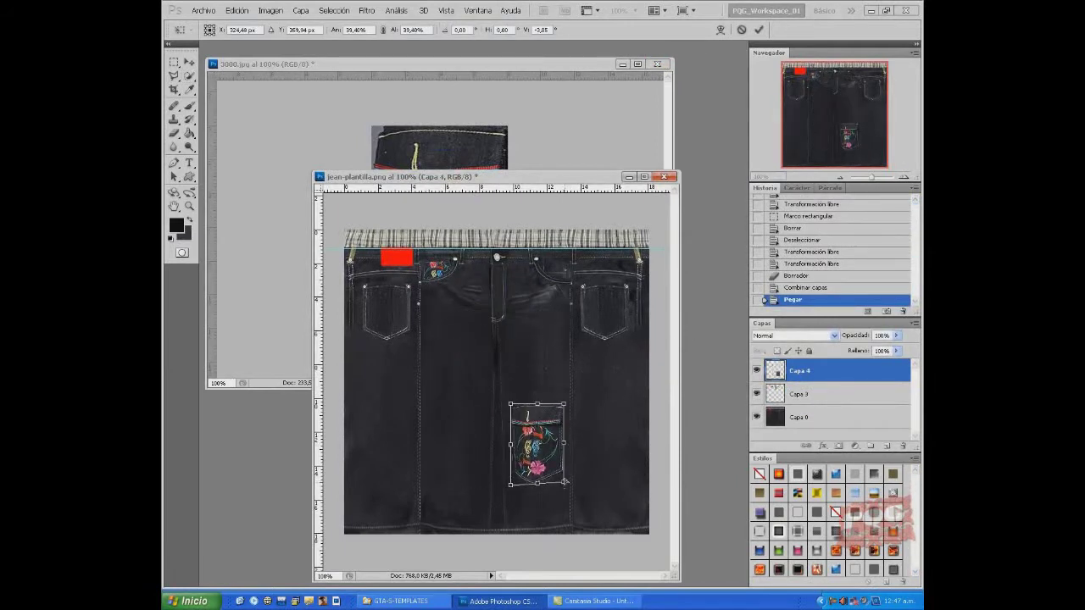
key("Return")
Step: Move the pocket onto the right back pocket, narrow it, and squash it to about 68% height
key("ctrl+t")
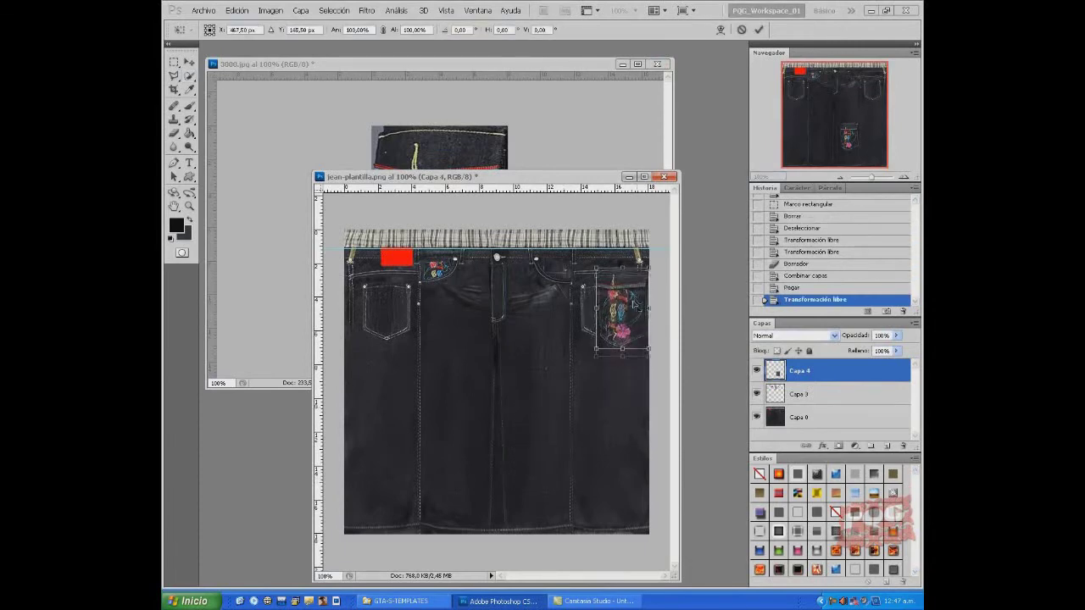
left_click_drag(537, 444, 600, 318)
left_click(905, 178)
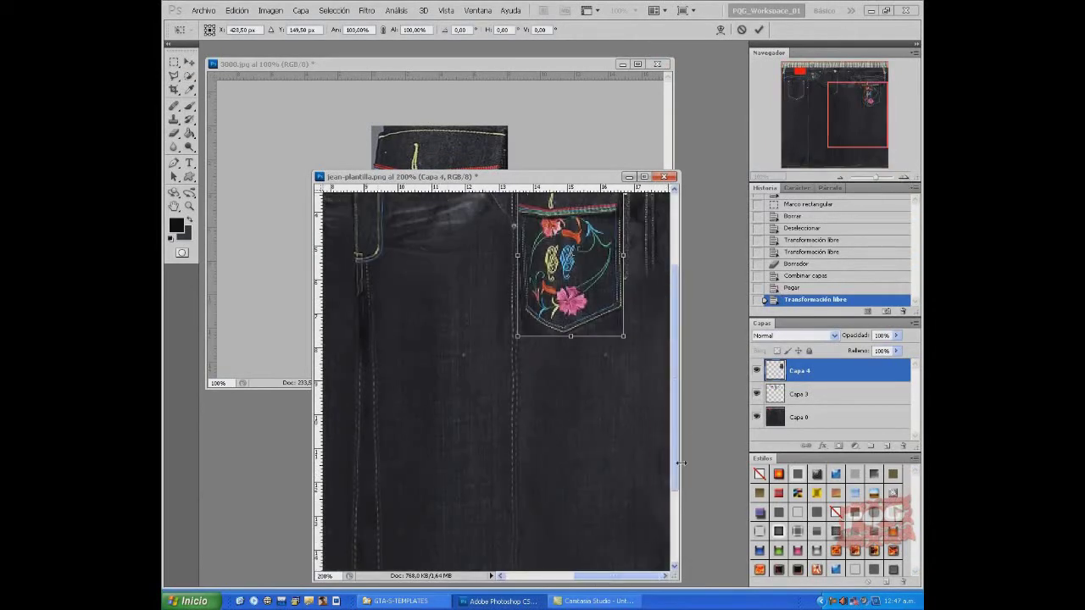
left_click_drag(678, 436, 677, 367)
left_click_drag(609, 309, 615, 327)
left_click_drag(523, 379, 530, 377)
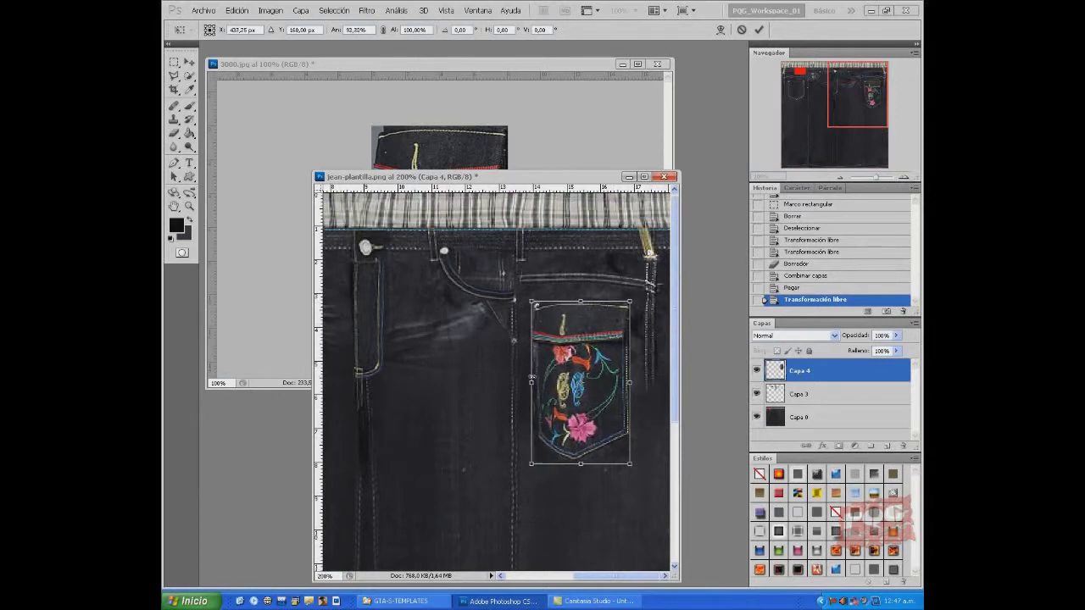
mouse_move(579, 463)
left_mouse_down()
mouse_move(583, 351)
mouse_move(586, 412)
left_mouse_up()
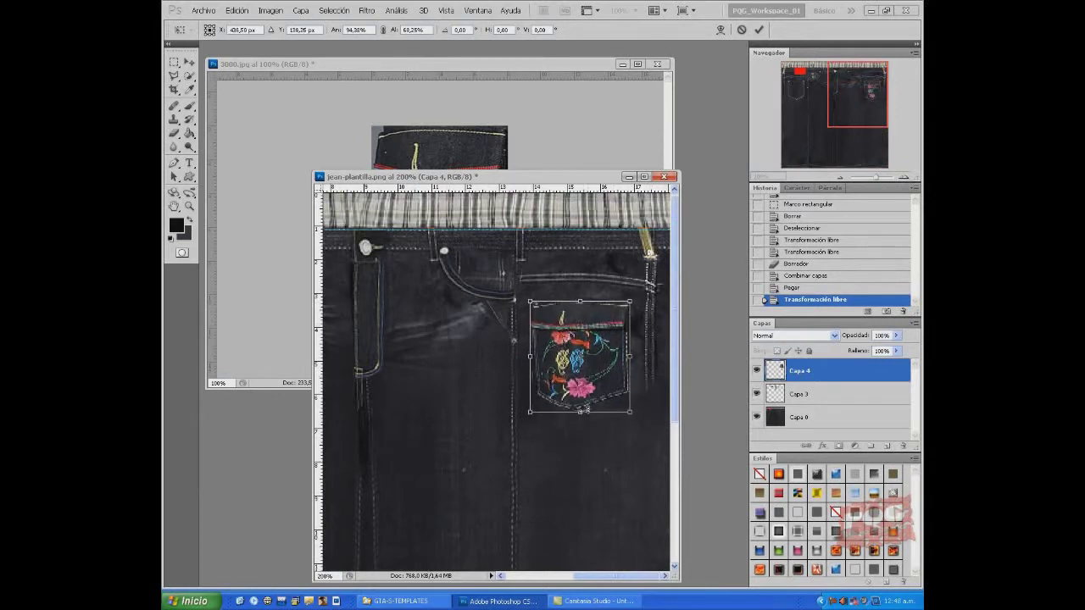
key("Return")
key("ctrl+t")
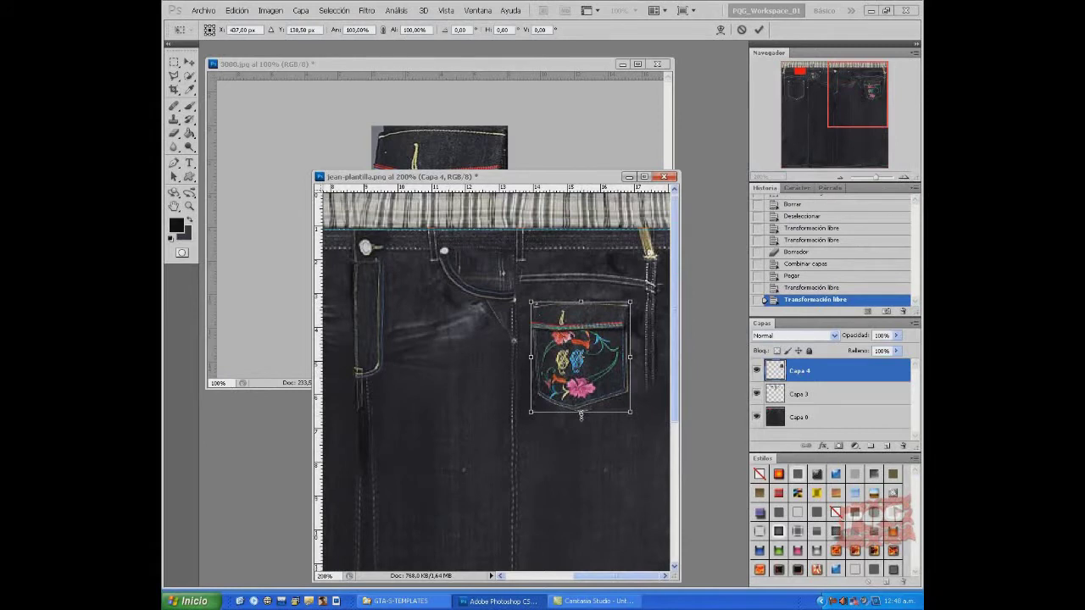
key("Return")
Step: Erase stray edges around the placed pocket with the Eraser
key("e")
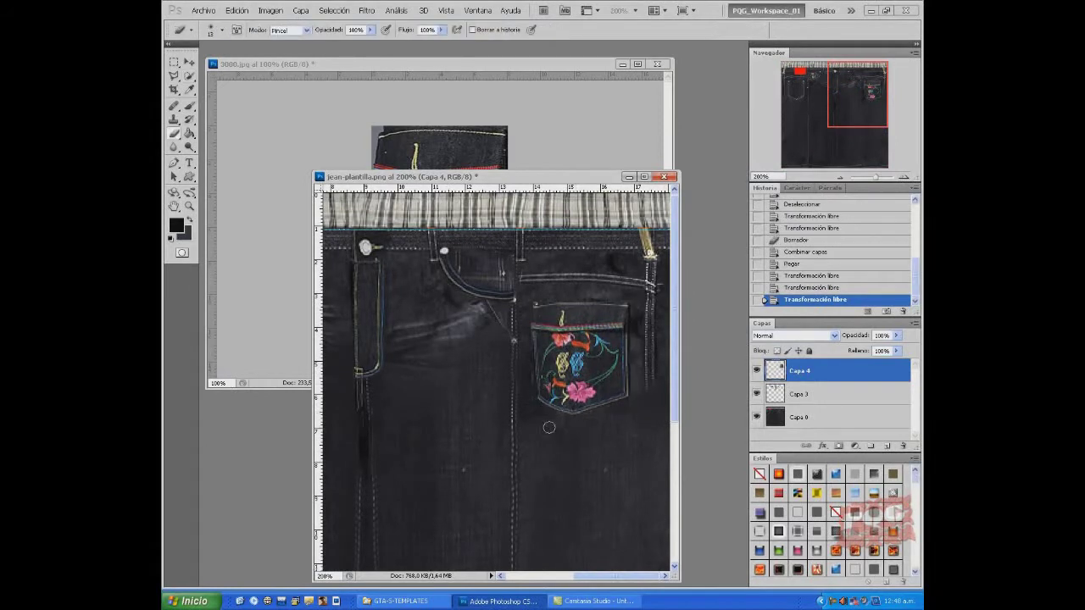
left_click(525, 347)
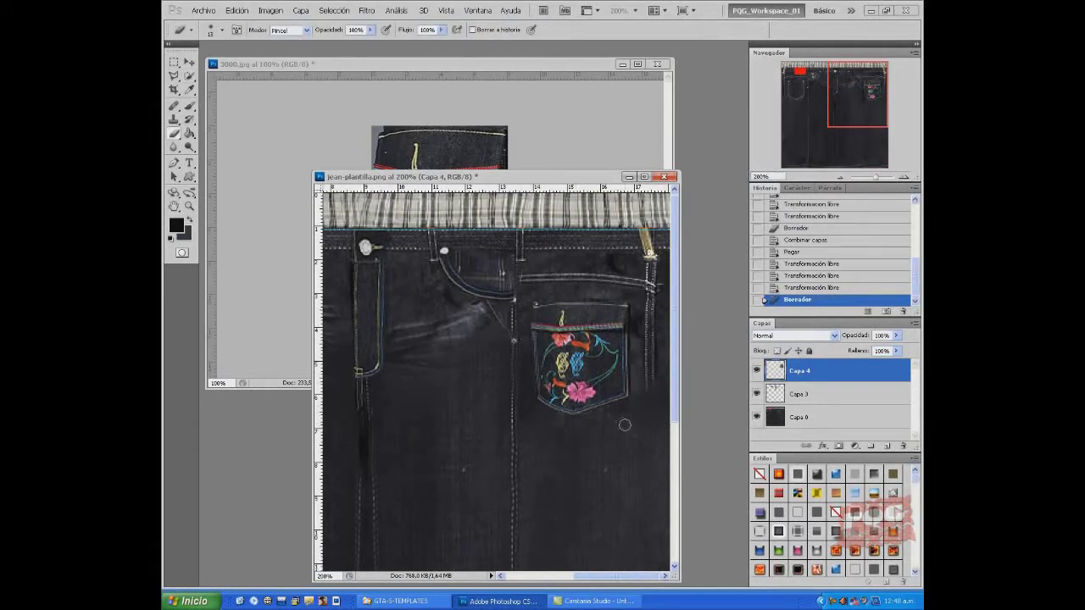
left_click_drag(615, 412, 633, 413)
left_click_drag(633, 328, 635, 305)
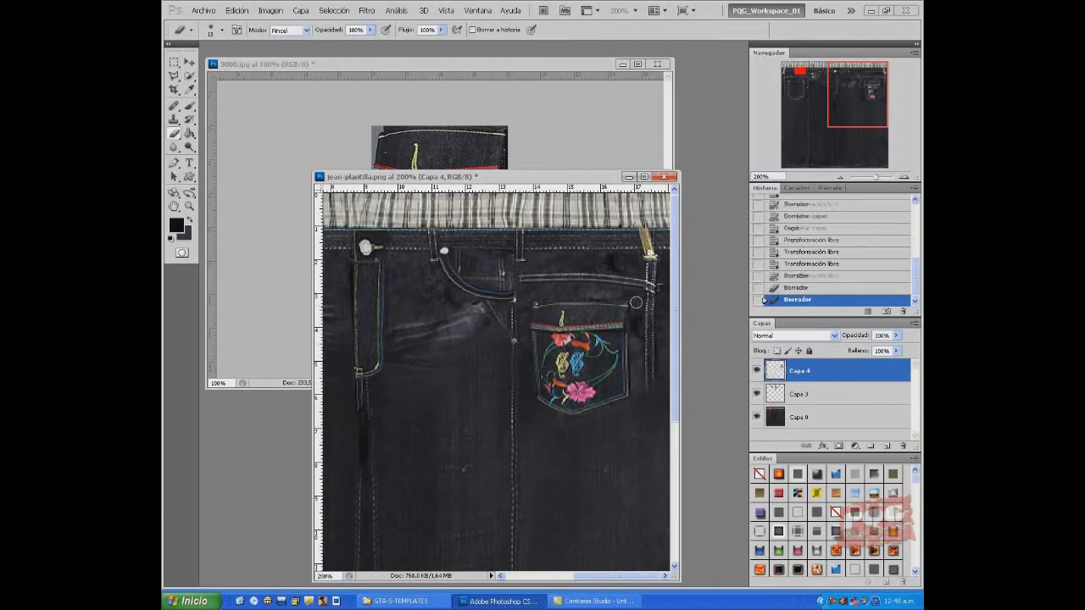
left_click(547, 81)
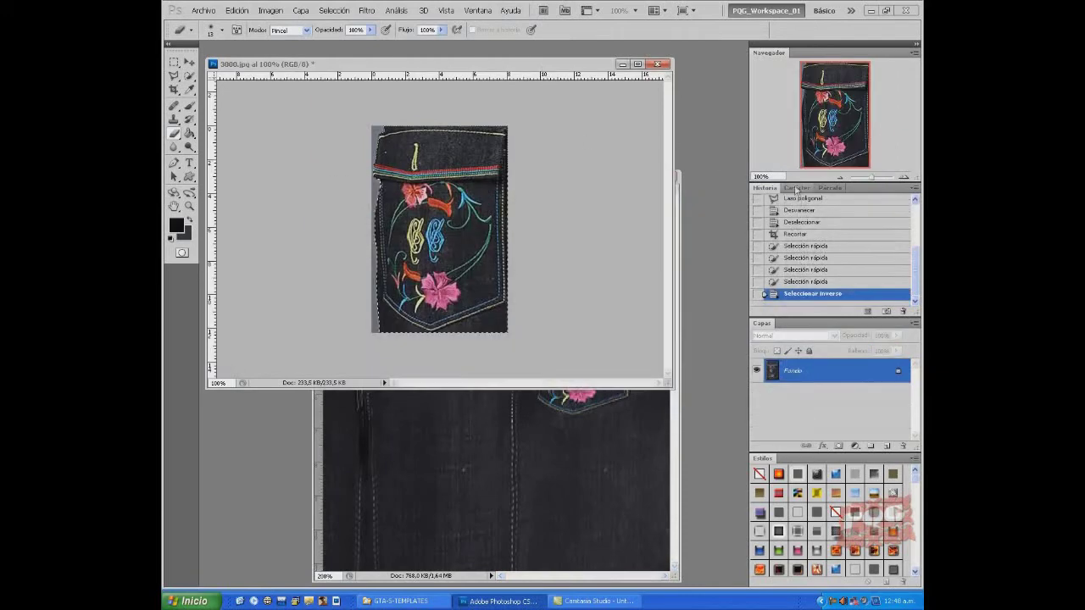
Step: Restore the uncropped 3000.jpg and perspective-crop it onto the COOGI medallion back pocket
left_click(805, 244)
left_click_drag(546, 384, 644, 388)
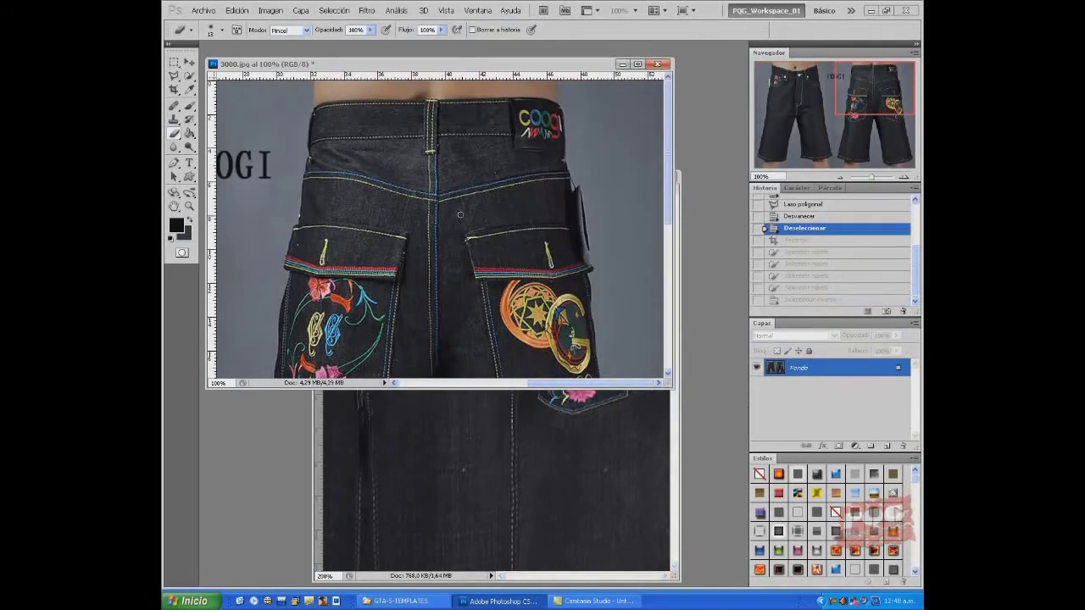
key("c")
scroll(509, 254, "down", 3)
left_click_drag(460, 85, 602, 290)
left_click_drag(460, 291, 503, 290)
left_click_drag(460, 84, 464, 95)
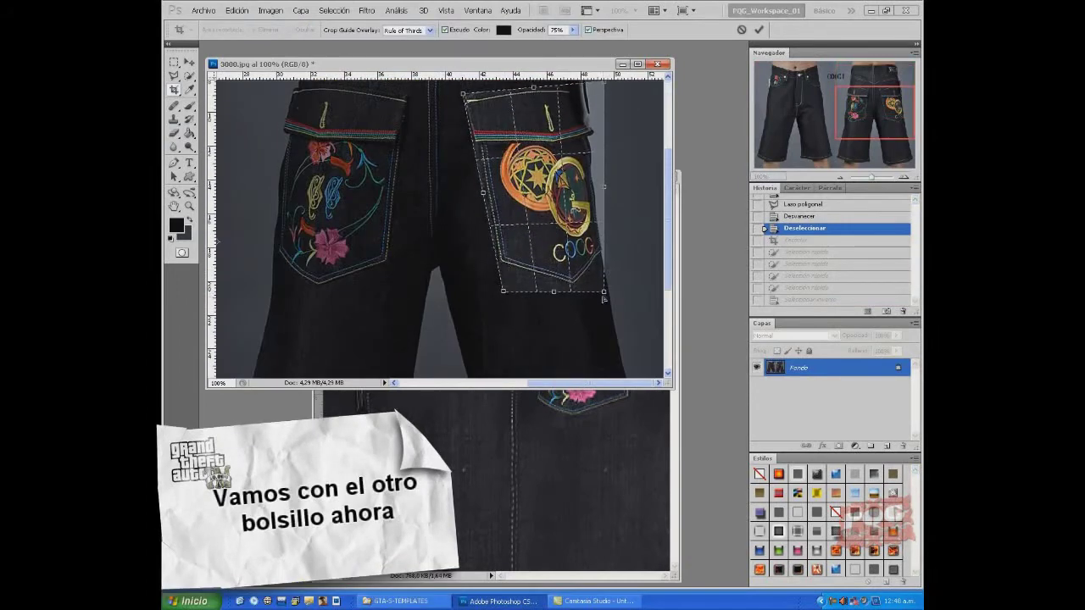
mouse_move(604, 291)
left_mouse_down()
mouse_move(645, 278)
mouse_move(607, 280)
left_mouse_up()
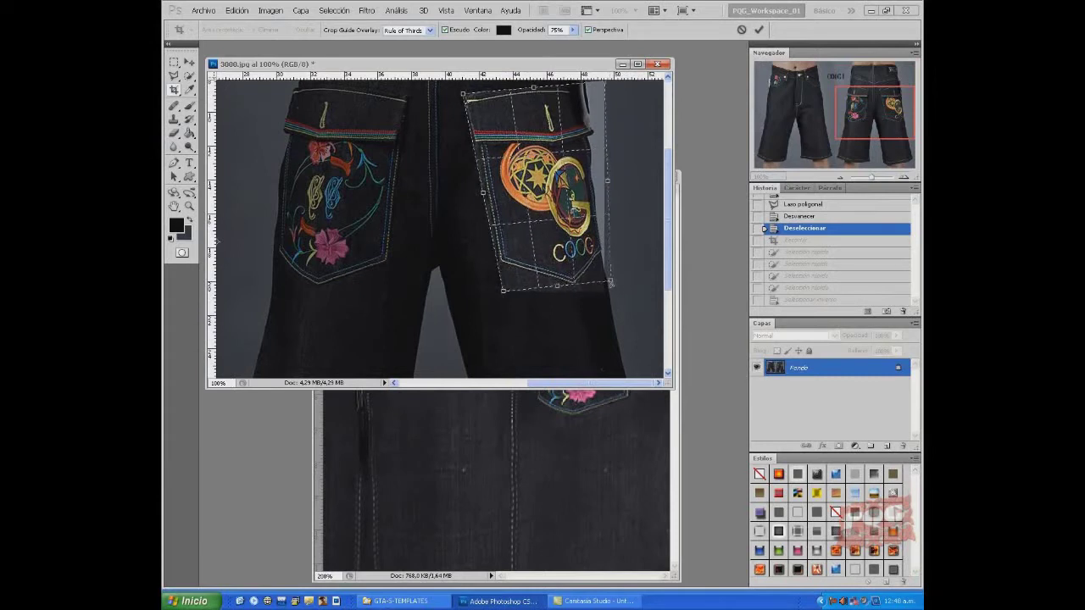
left_click_drag(605, 83, 584, 88)
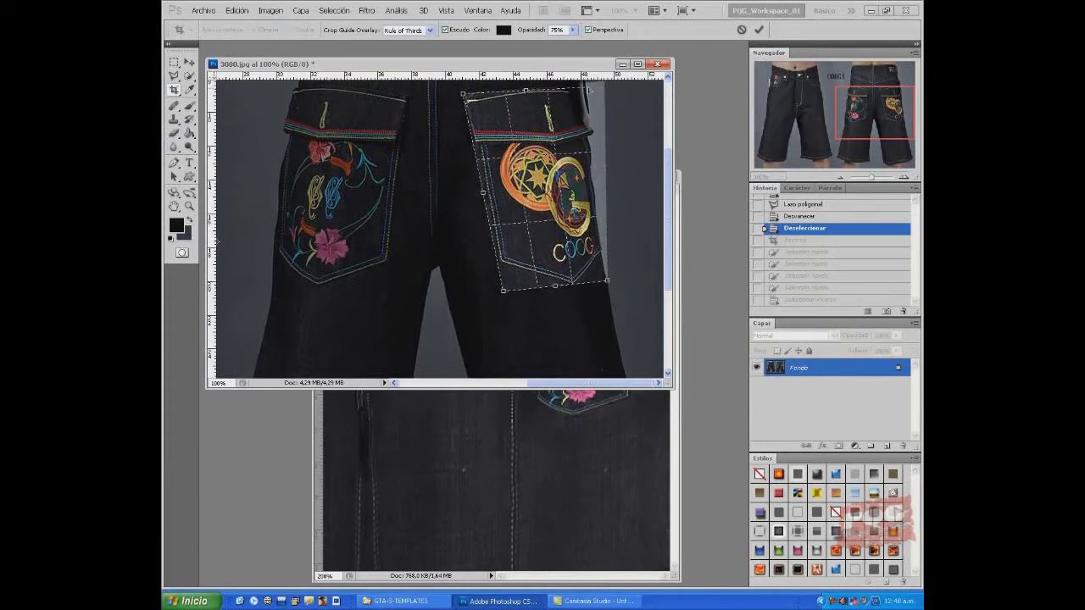
key("Return")
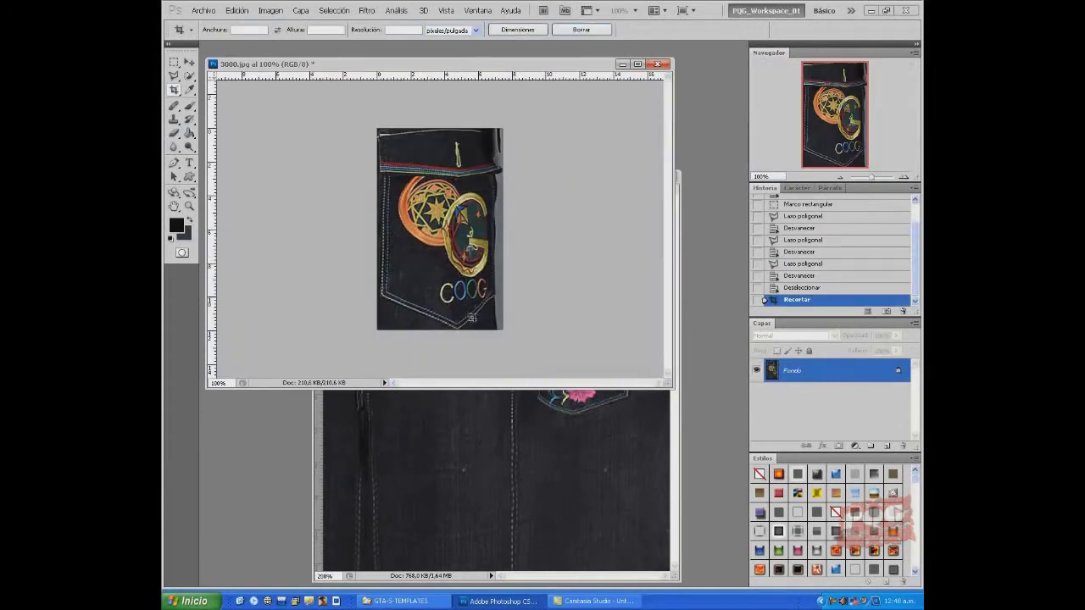
Step: Copy the whole cropped pocket and paste it into jean-plantilla as a new layer
key("w")
key("ctrl+a")
key("ctrl+c")
key("ctrl+Tab")
key("ctrl+v")
key("ctrl+t")
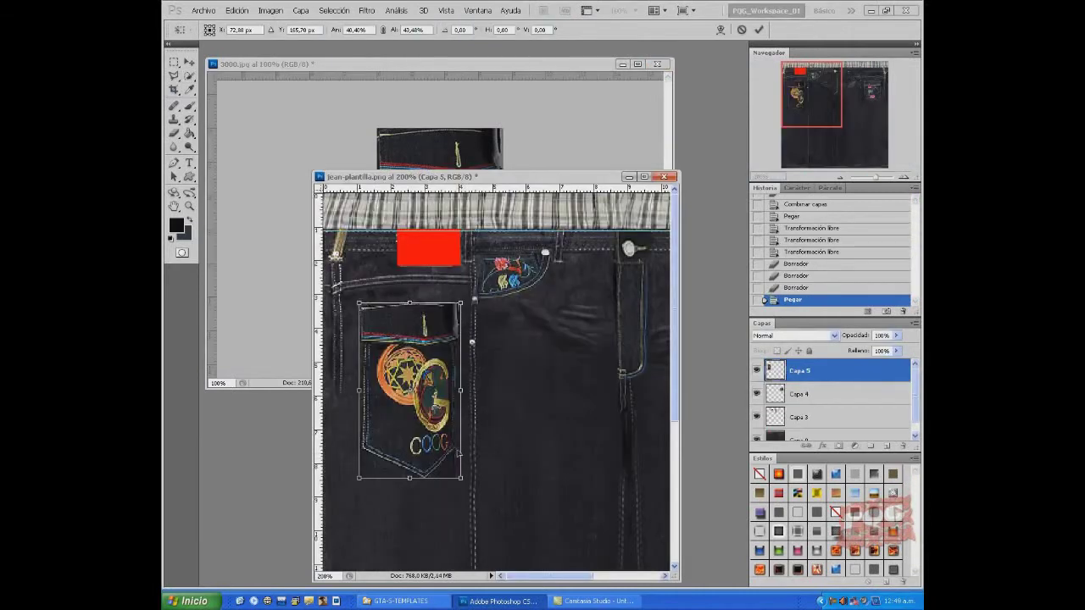
Step: Shrink and narrow the pasted Capa 5 pocket to fit the template's left pocket
left_click_drag(462, 477, 458, 419)
key("Return")
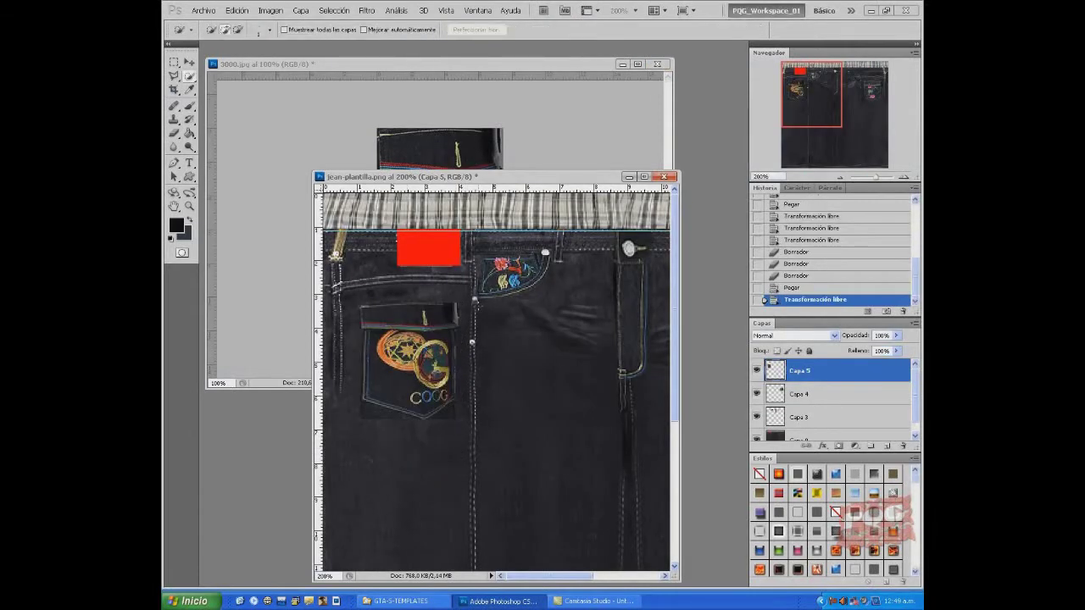
key("m")
left_click_drag(415, 438, 421, 439)
key("ctrl+t")
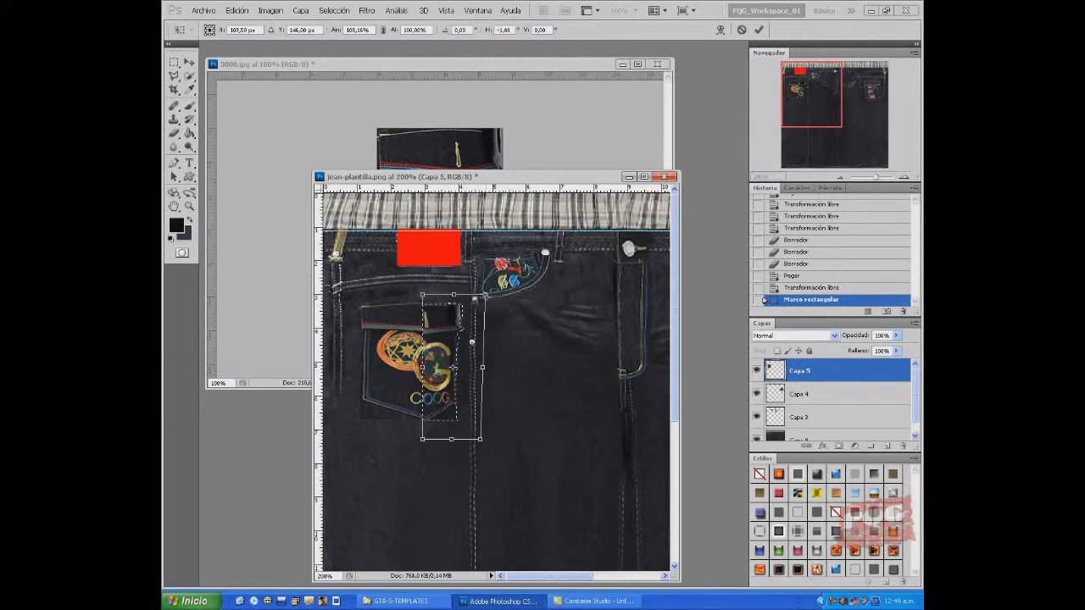
mouse_move(481, 439)
left_mouse_down()
mouse_move(513, 464)
mouse_move(490, 440)
left_mouse_up()
key("Return")
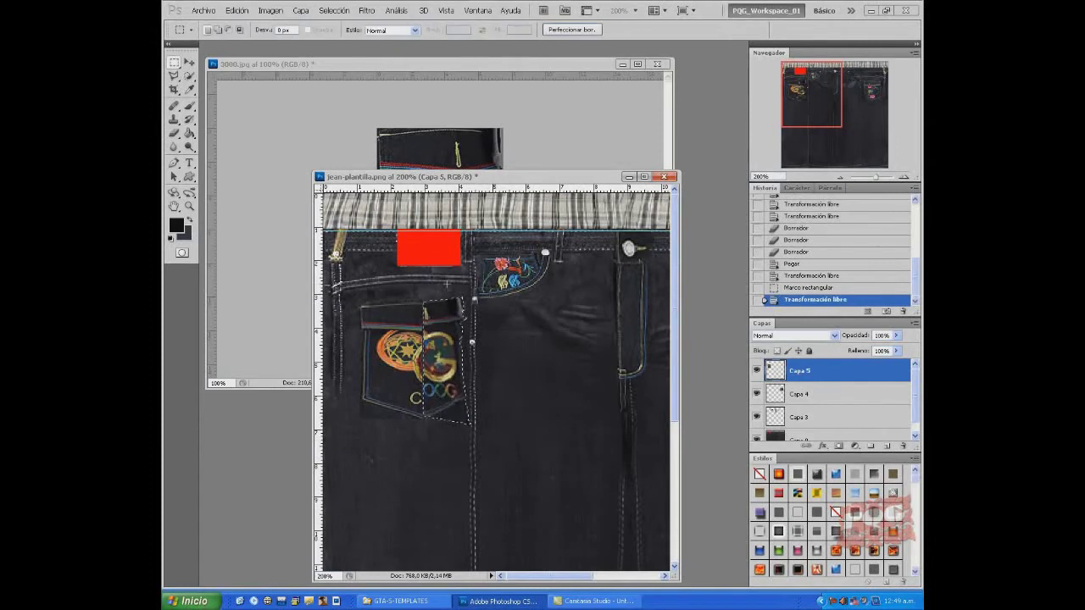
key("ctrl+d")
left_click(806, 263)
key("ctrl+t")
left_click_drag(476, 355, 458, 355)
key("Return")
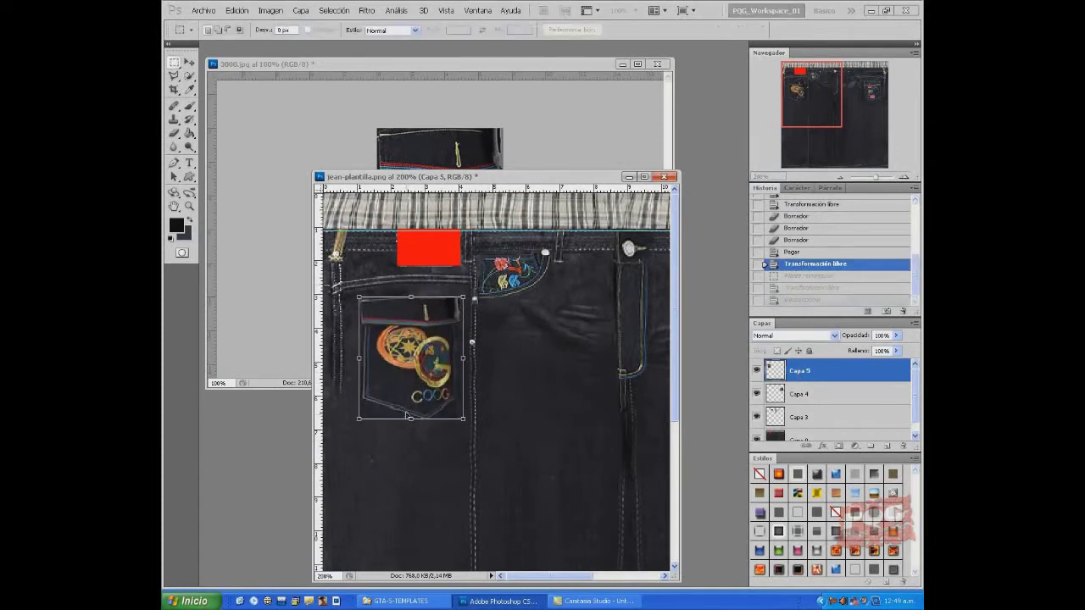
Step: Erase stray edges around the Capa 5 pocket
key("e")
mouse_move(351, 390)
left_mouse_down()
mouse_move(457, 410)
mouse_move(465, 314)
left_mouse_up()
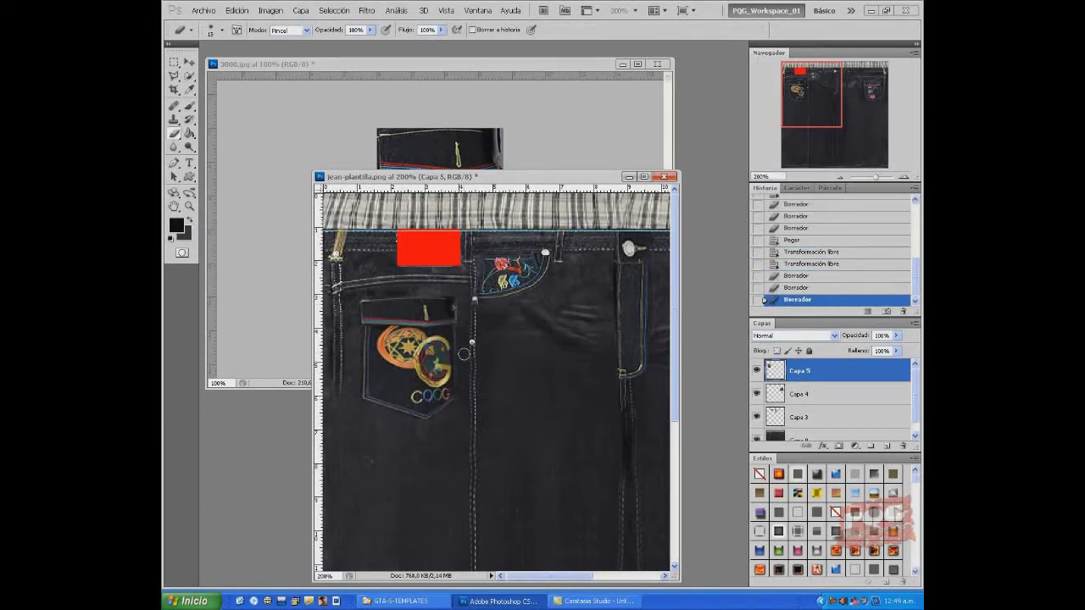
key("ctrl+t")
key("Return")
Step: Darken the pocket's midtones slightly with Levels, then restore the uncropped jeans photo
left_click(841, 177)
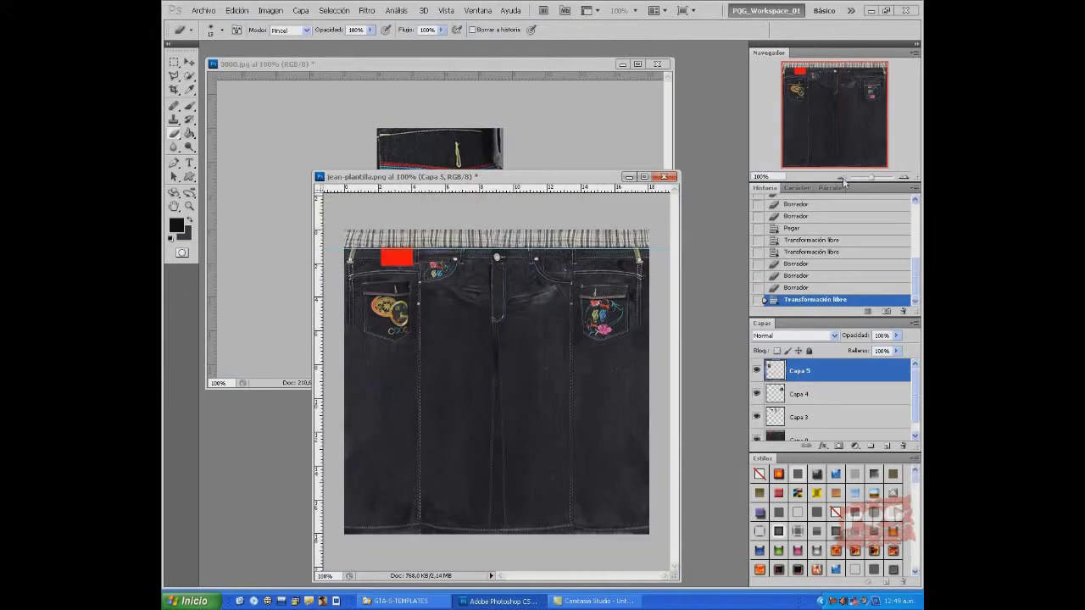
left_click(906, 177)
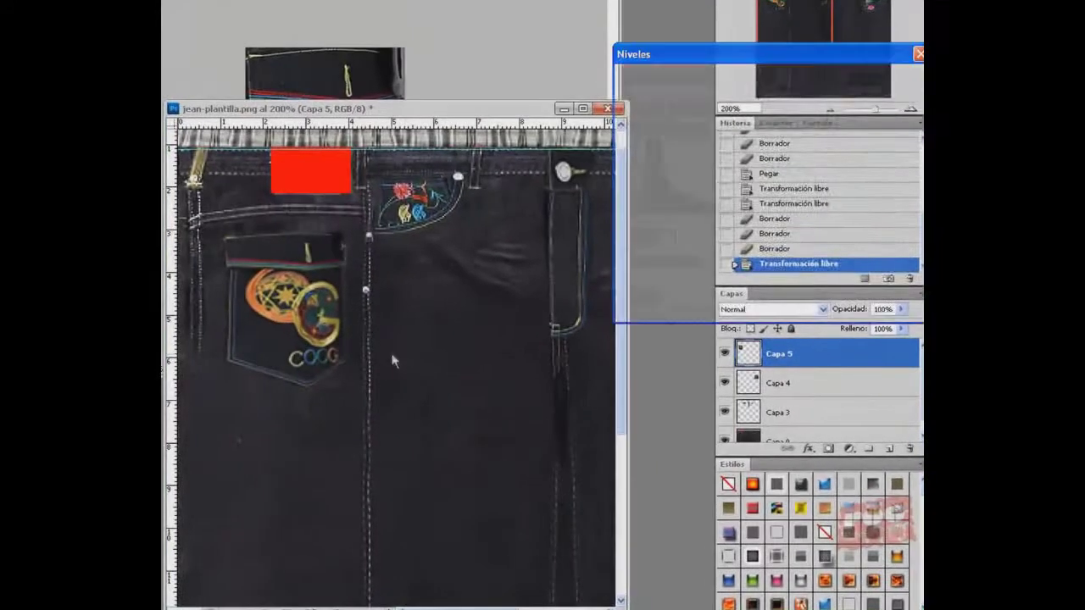
key("ctrl+l")
left_click_drag(729, 220, 736, 222)
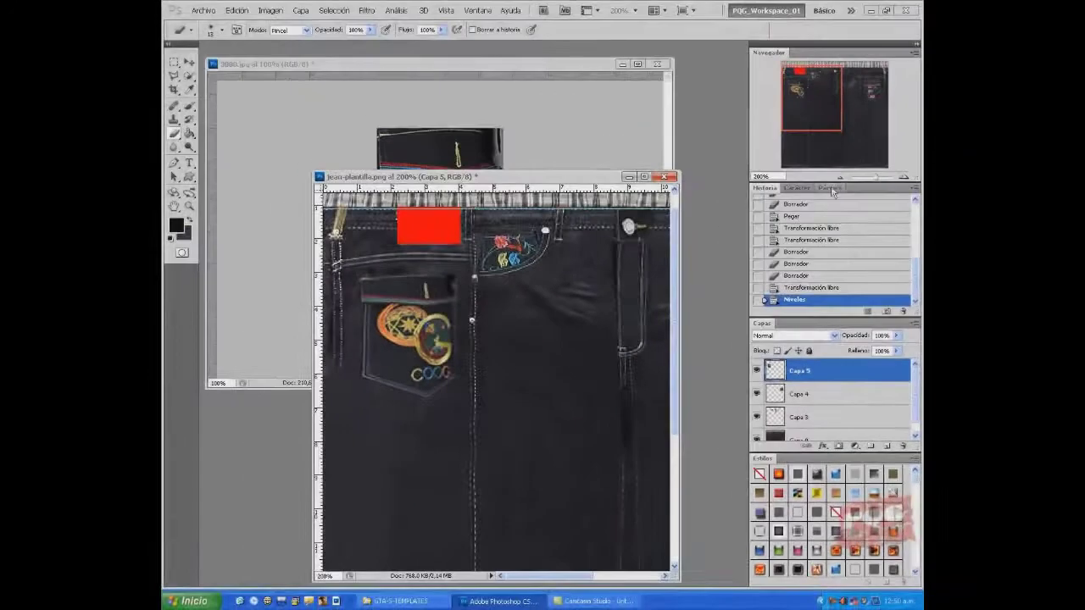
left_click(795, 245)
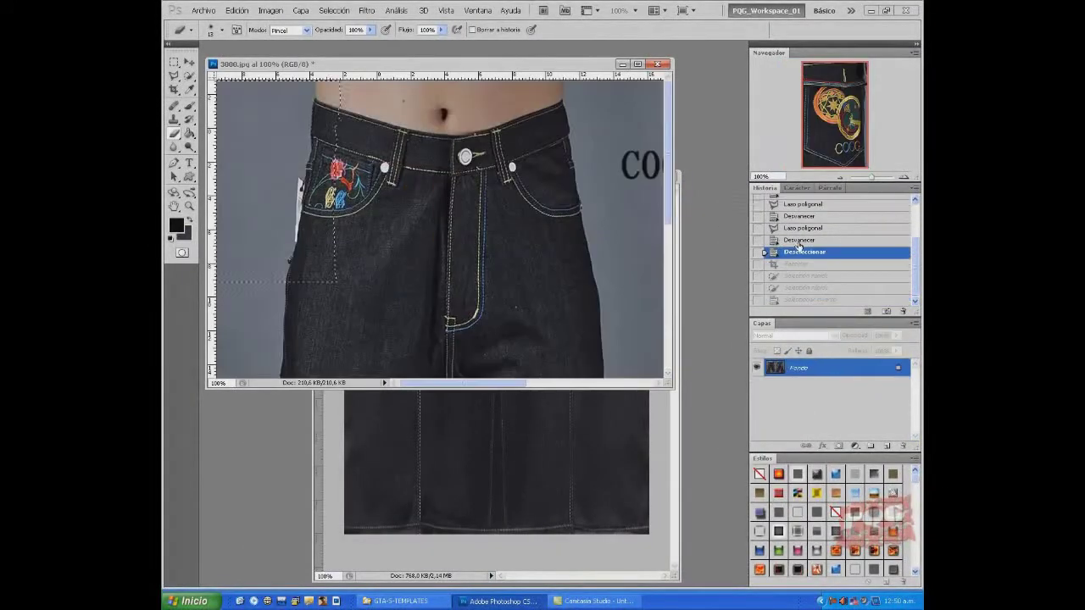
Step: Draw a crop frame around the COOGI waistband label and zoom in on it
left_click_drag(506, 385, 637, 385)
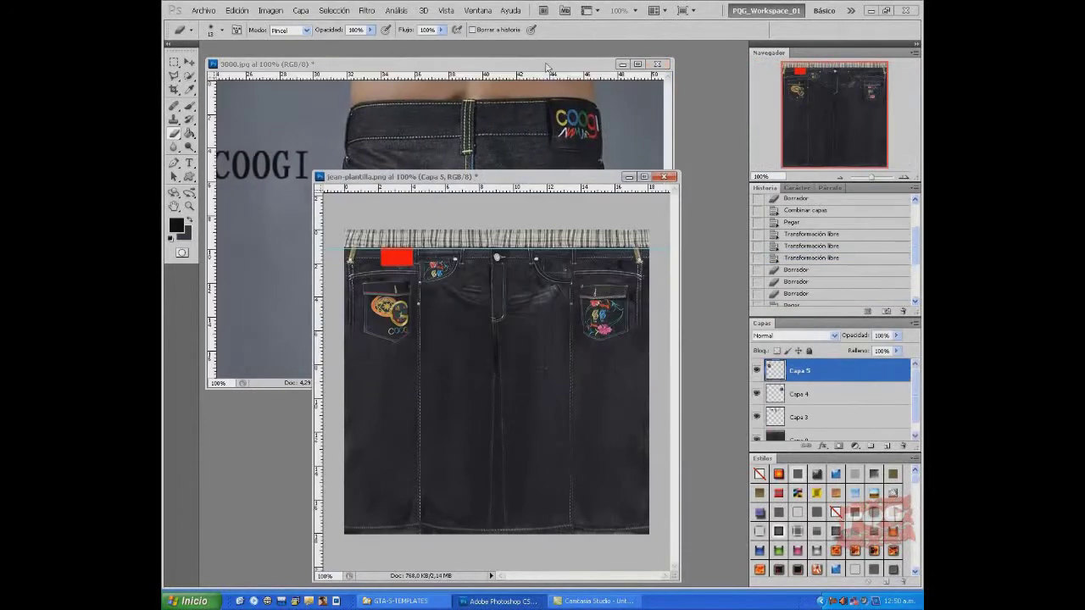
key("c")
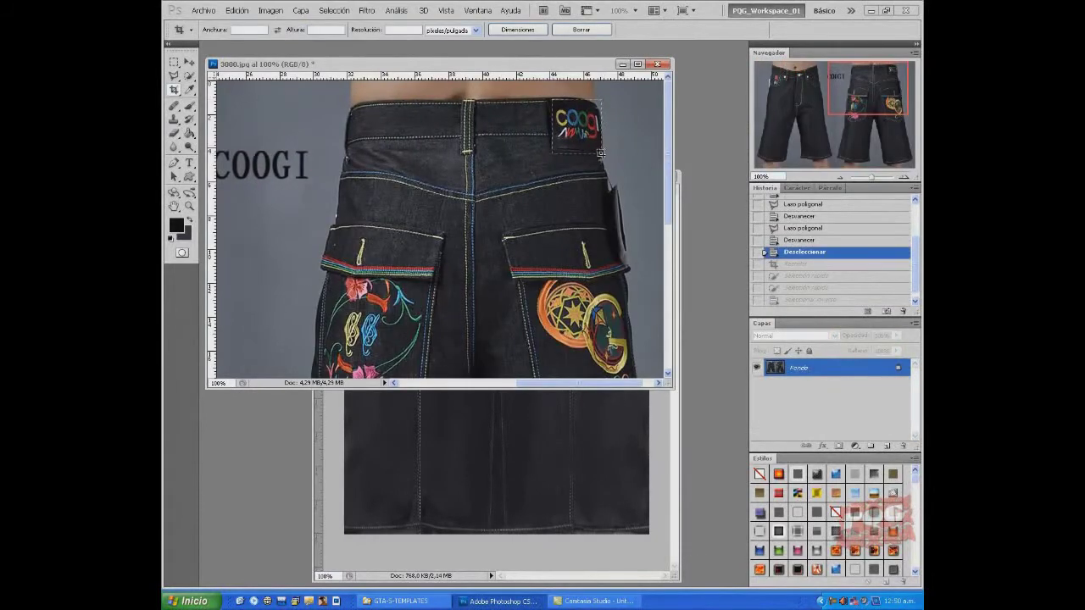
left_click_drag(552, 99, 600, 153)
key("ctrl+plus")
scroll(667, 188, "up", 3)
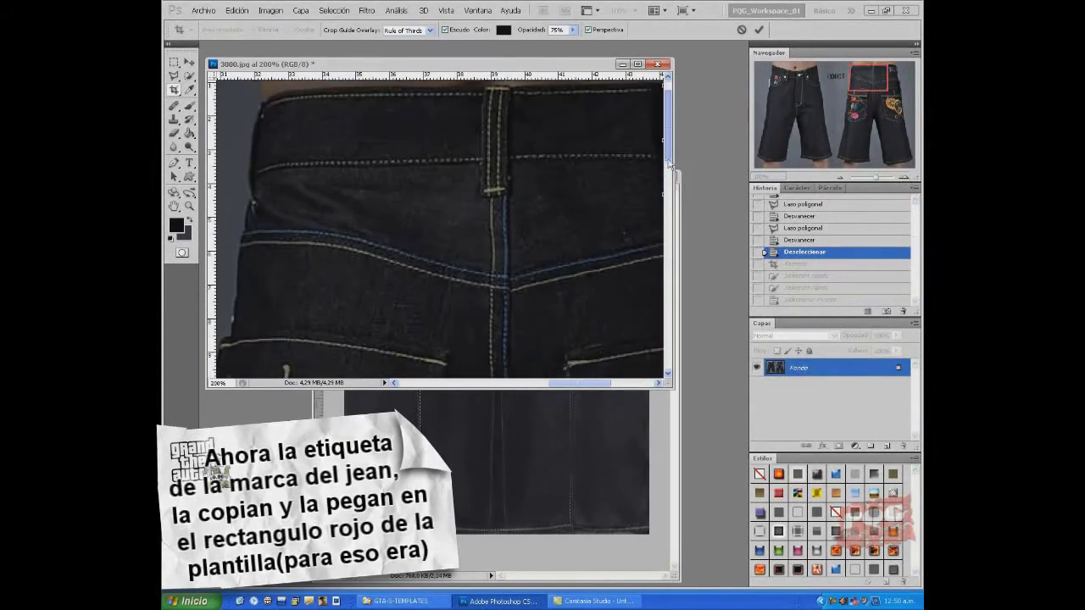
scroll(508, 212, "right", 3)
Step: Angle the crop corners to the label's perspective, crop, and return to jean-plantilla
left_click_drag(383, 197, 384, 184)
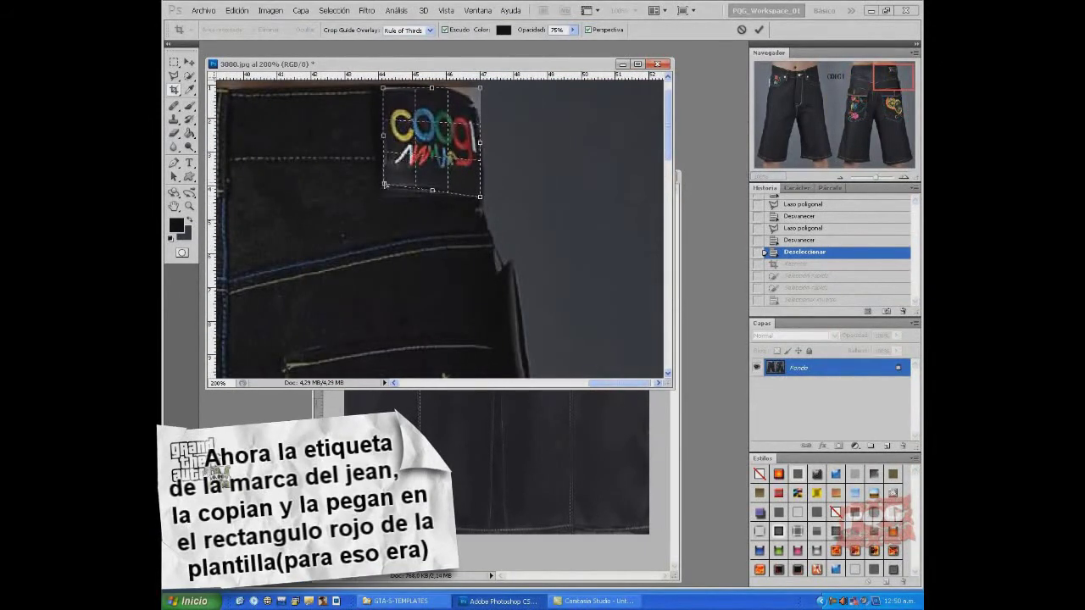
left_click_drag(383, 87, 385, 93)
left_click_drag(481, 89, 481, 114)
left_click_drag(479, 196, 480, 192)
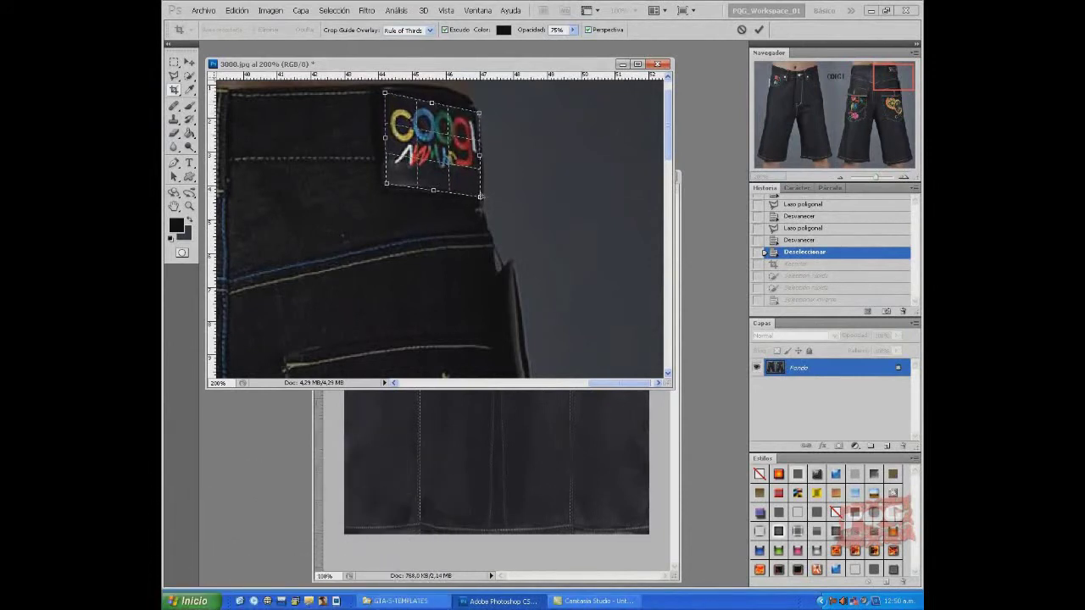
right_click(466, 185)
left_click(475, 187)
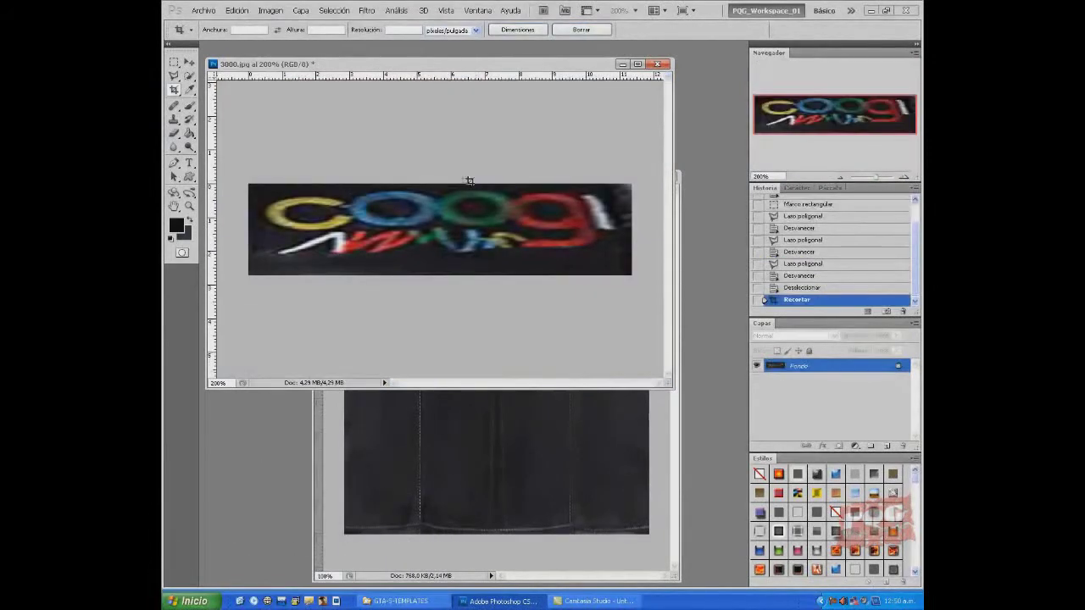
key("m")
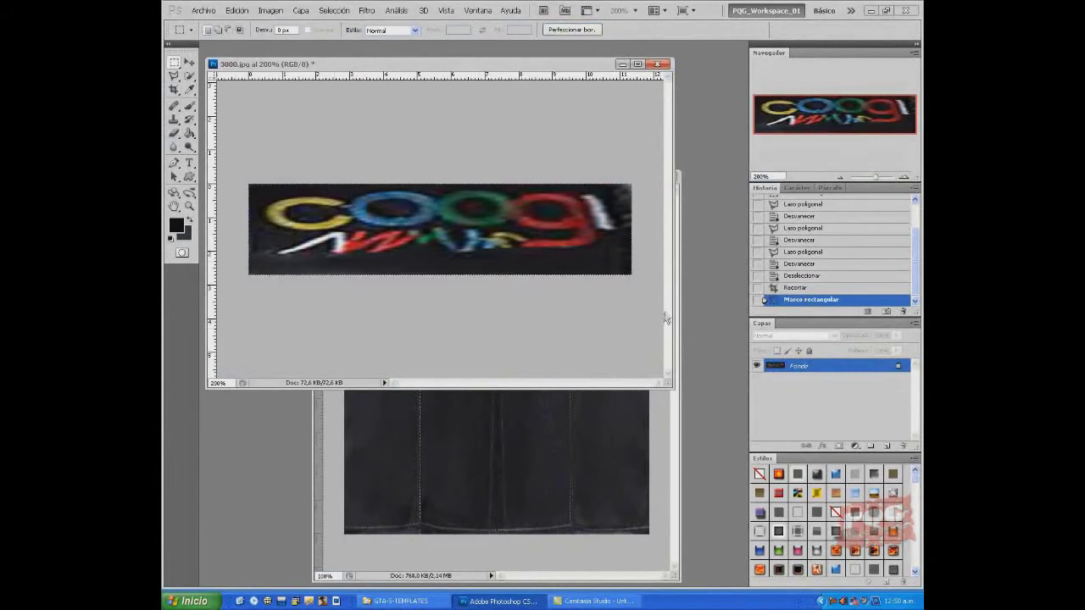
left_click(636, 450)
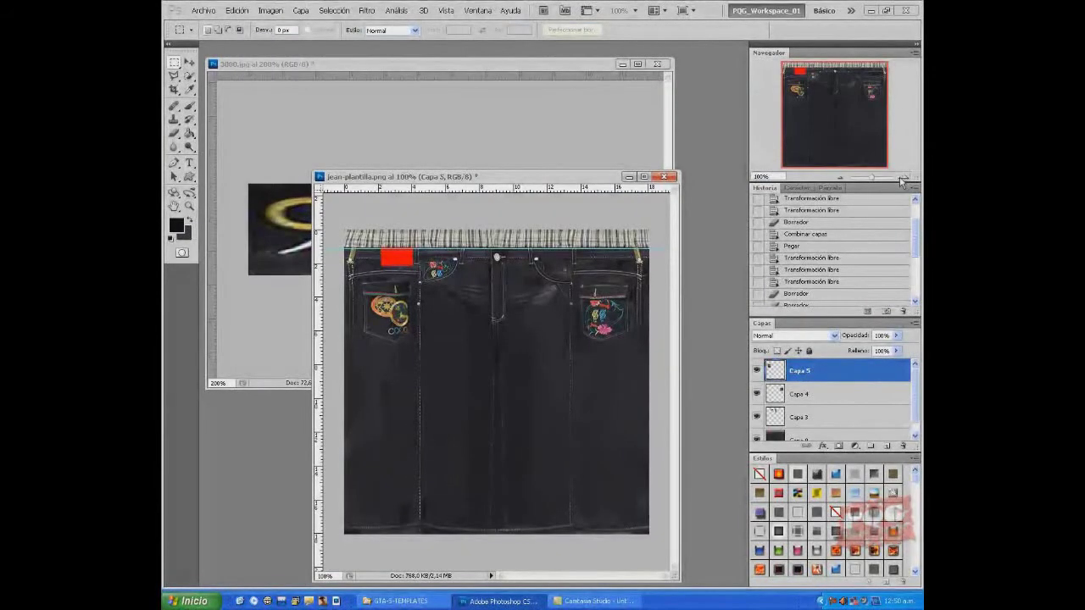
Step: Paste the COOGI label into the template as Capa 6 and scale it down
key("ctrl+v")
key("ctrl+t")
mouse_move(594, 405)
left_mouse_down()
mouse_move(473, 404)
mouse_move(437, 286)
left_mouse_up()
key("Return")
Step: Position the label on the waistband, squash its height to fit, and open its layer style
key("ctrl+t")
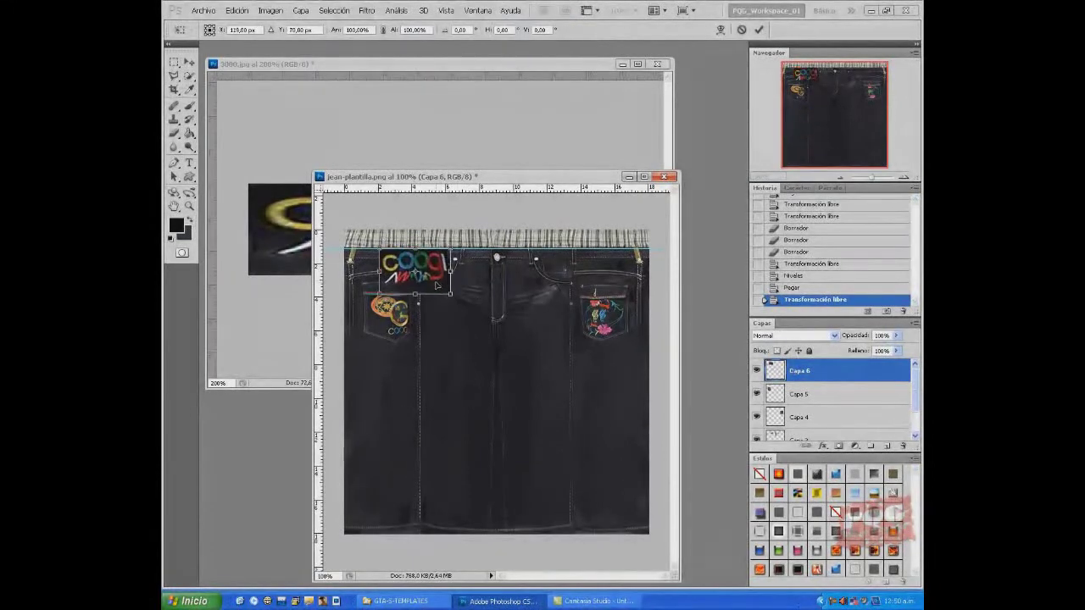
left_click(903, 178)
left_click(904, 177)
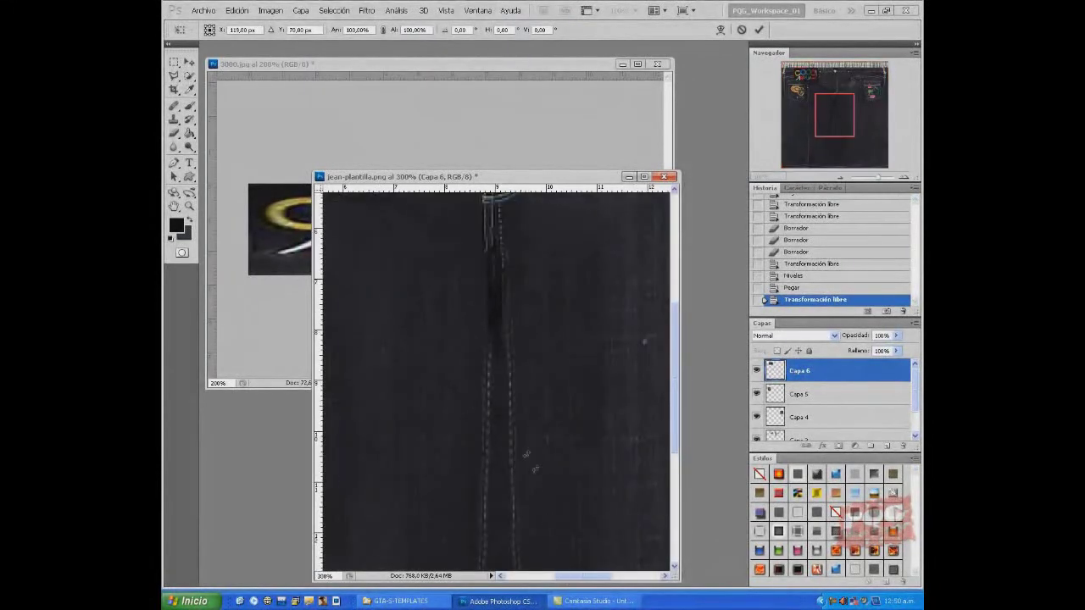
scroll(573, 566, "left", 5)
scroll(588, 319, "up", 5)
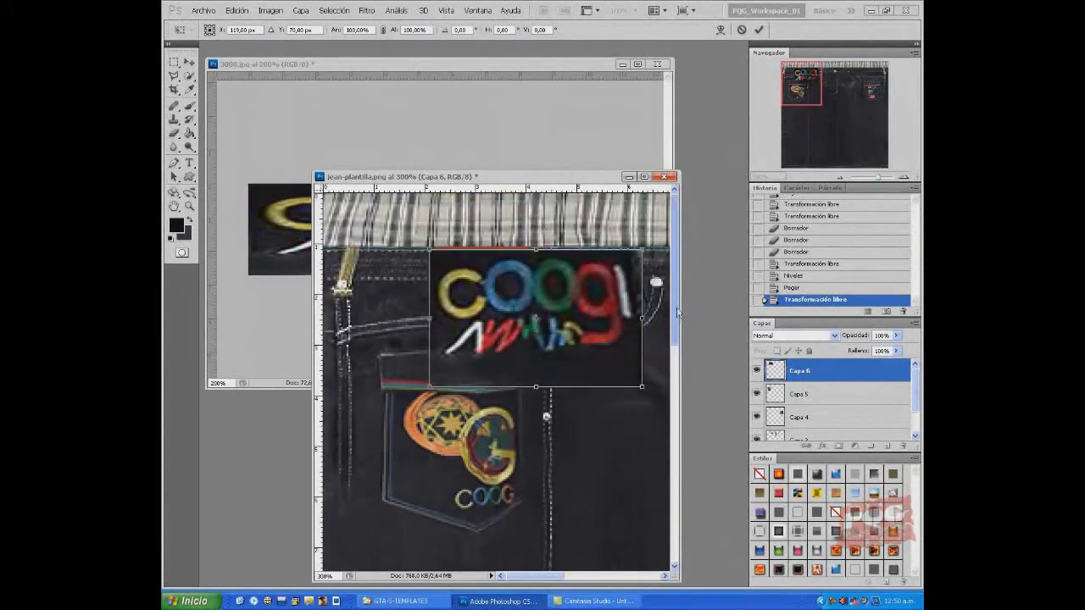
mouse_move(588, 319)
left_mouse_down()
mouse_move(600, 322)
mouse_move(528, 318)
left_mouse_up()
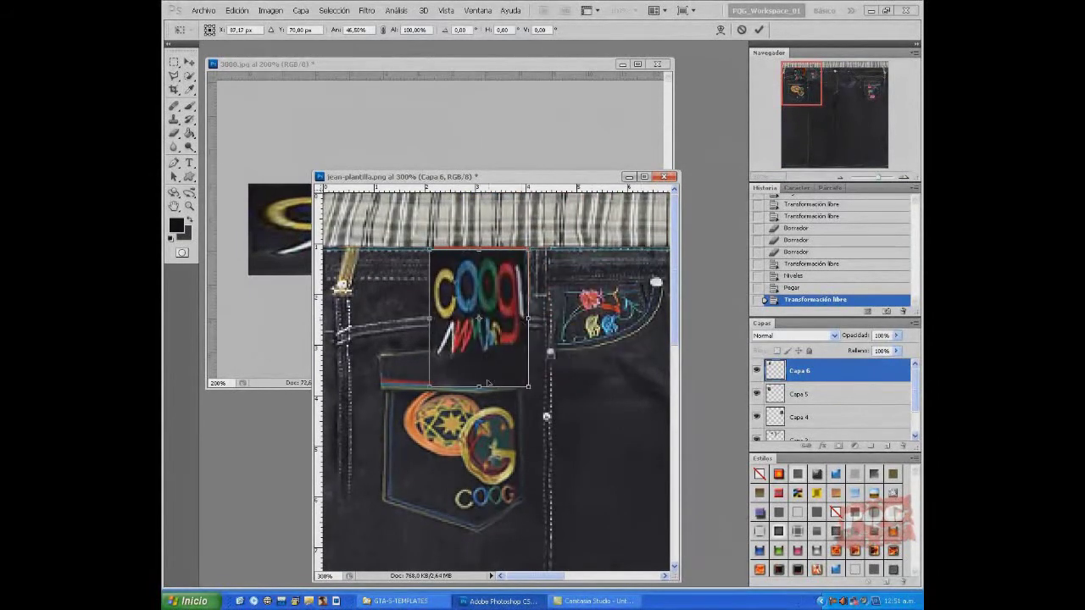
left_click_drag(488, 385, 486, 303)
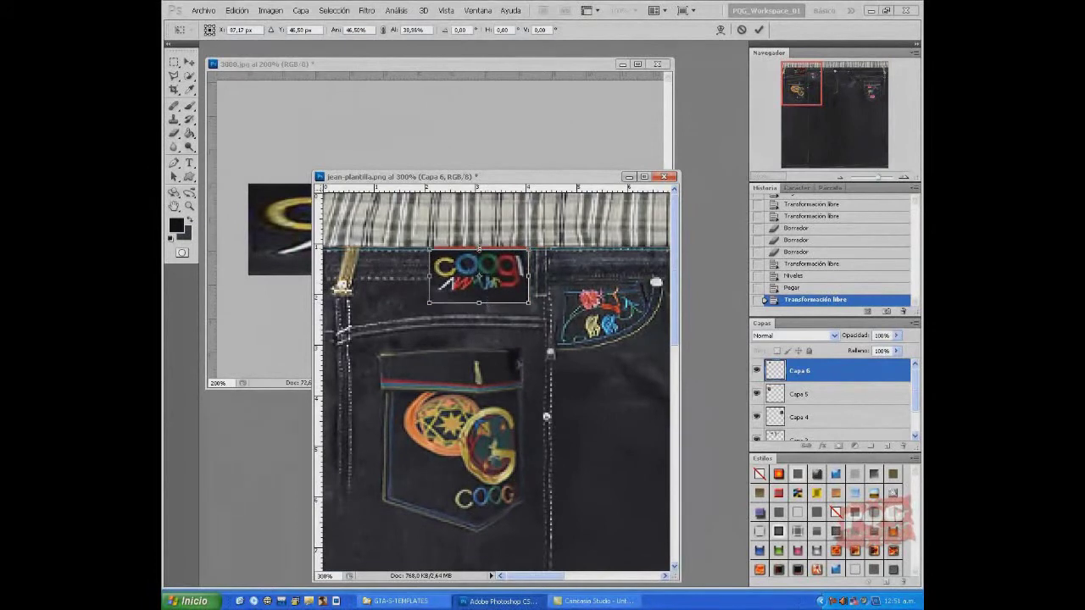
key("Return")
key("ctrl+t")
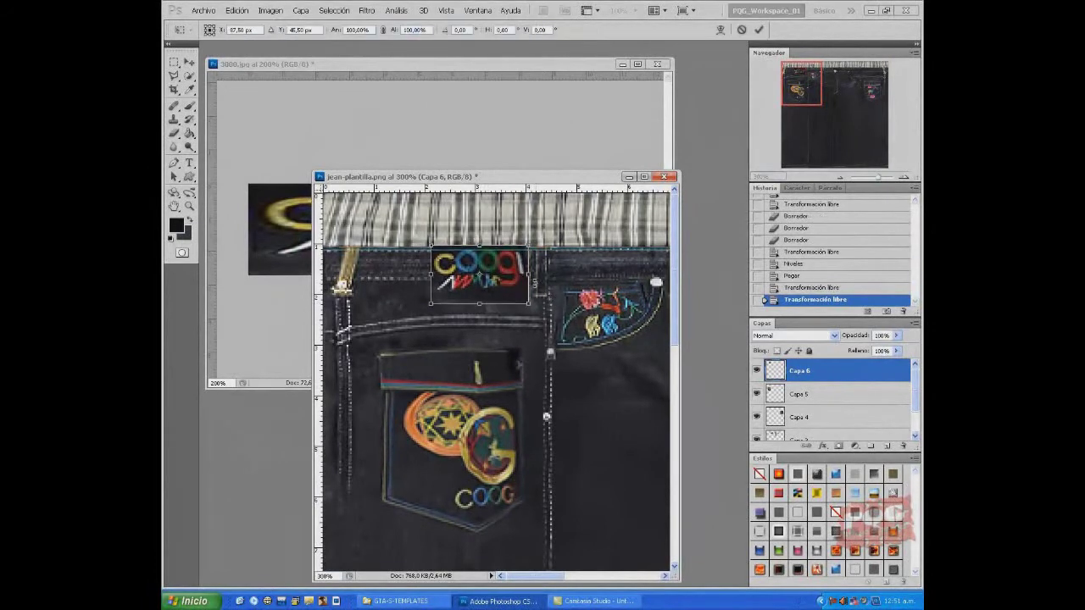
key("Return")
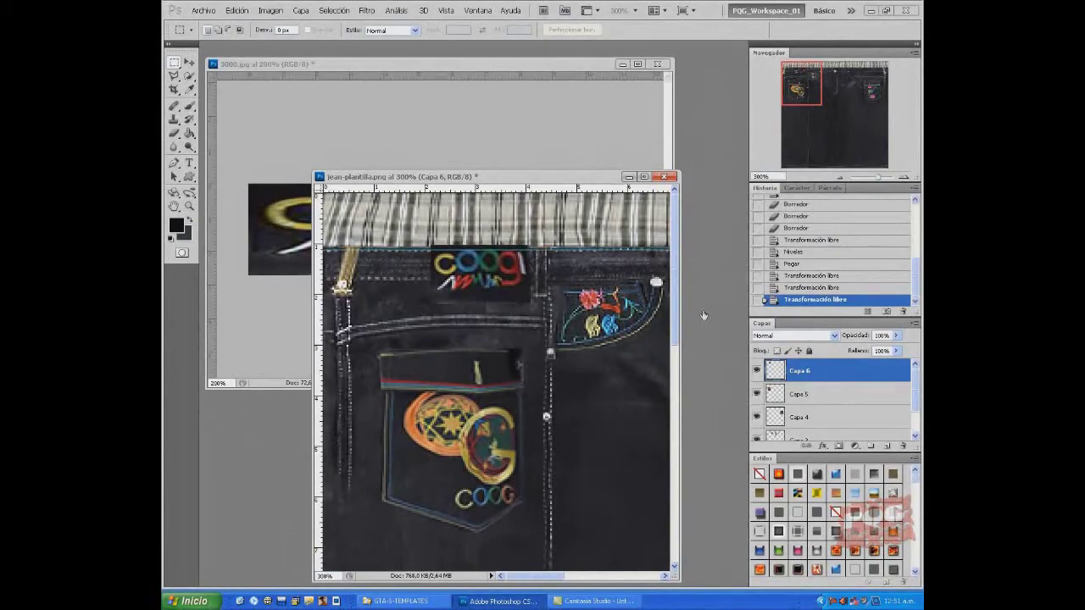
double_click(838, 370)
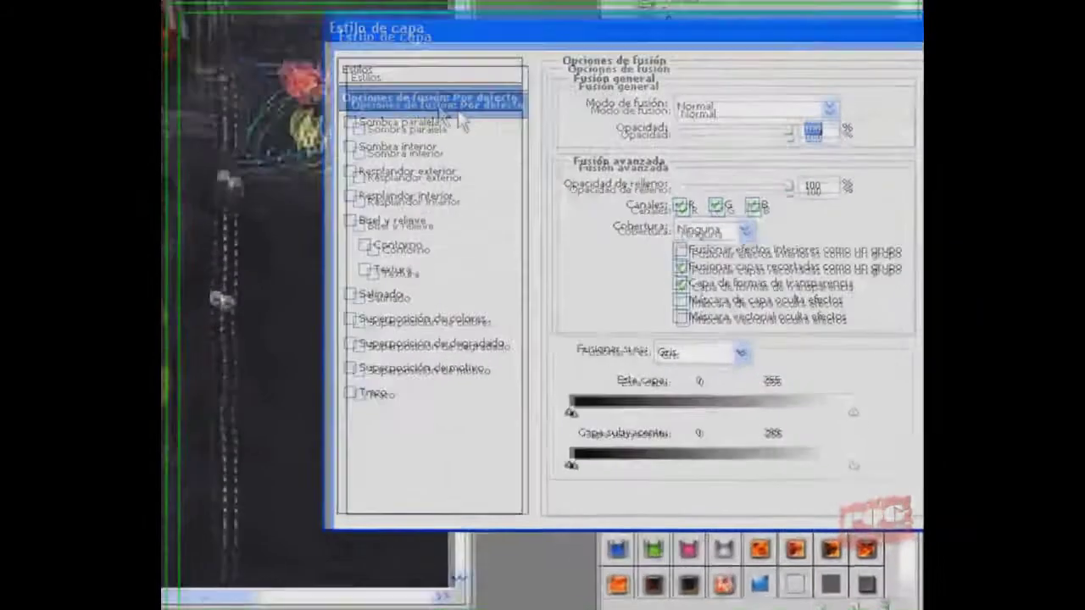
Step: Give Capa 6 a Sombra paralela at 36% opacity, zoom out, and return to 3000.jpg
left_click(394, 117)
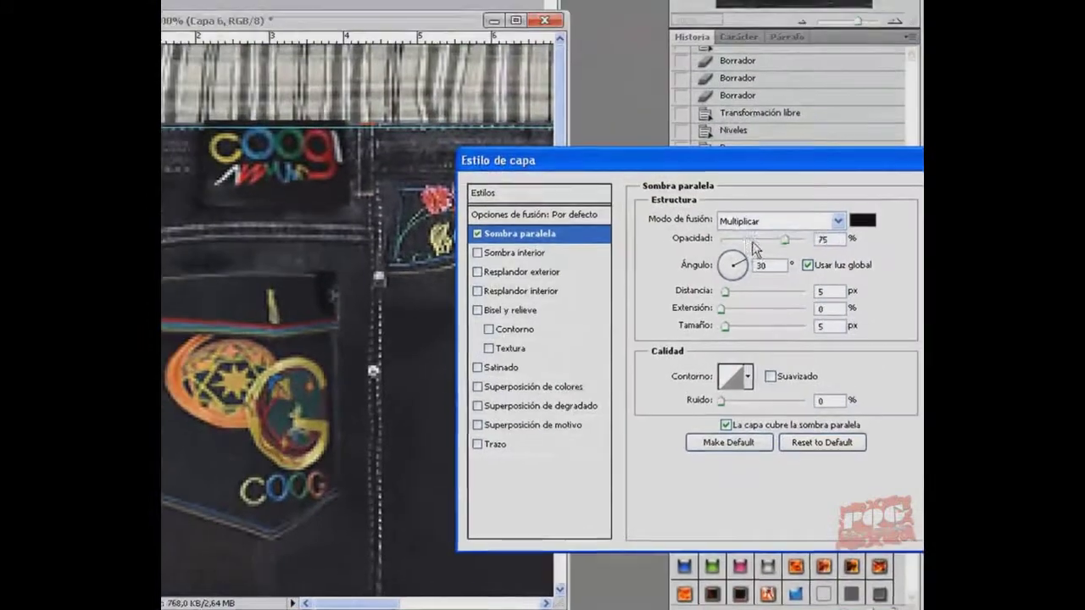
left_click(751, 240)
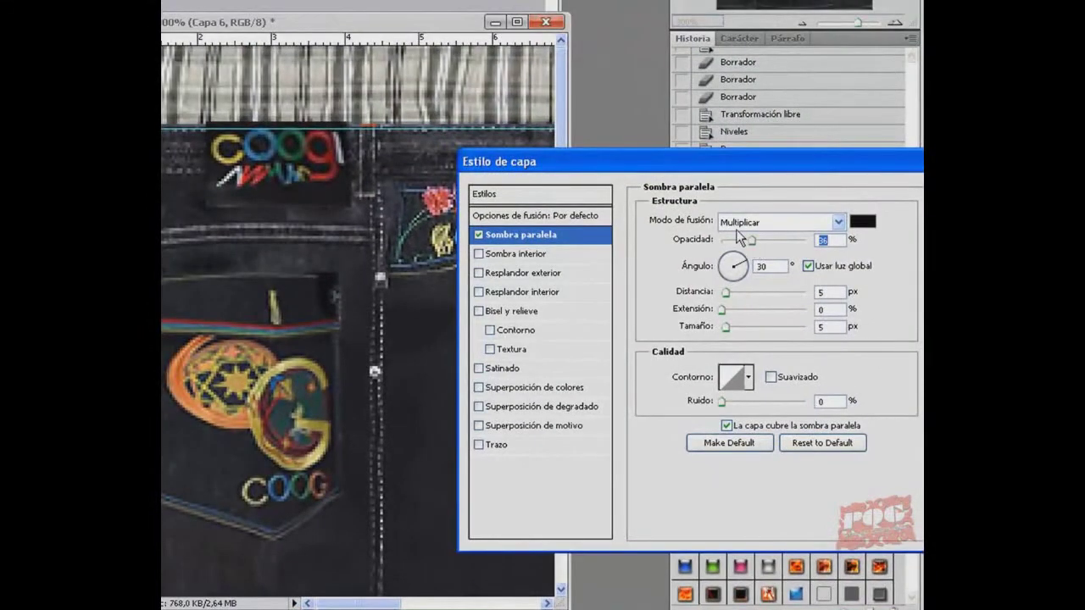
key("Return")
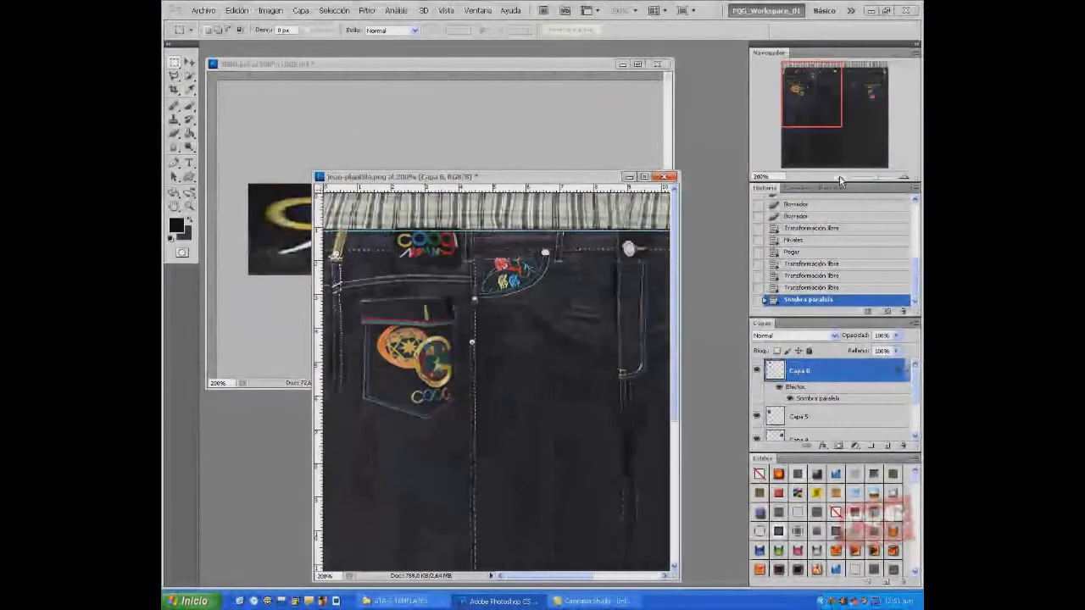
left_click(839, 178)
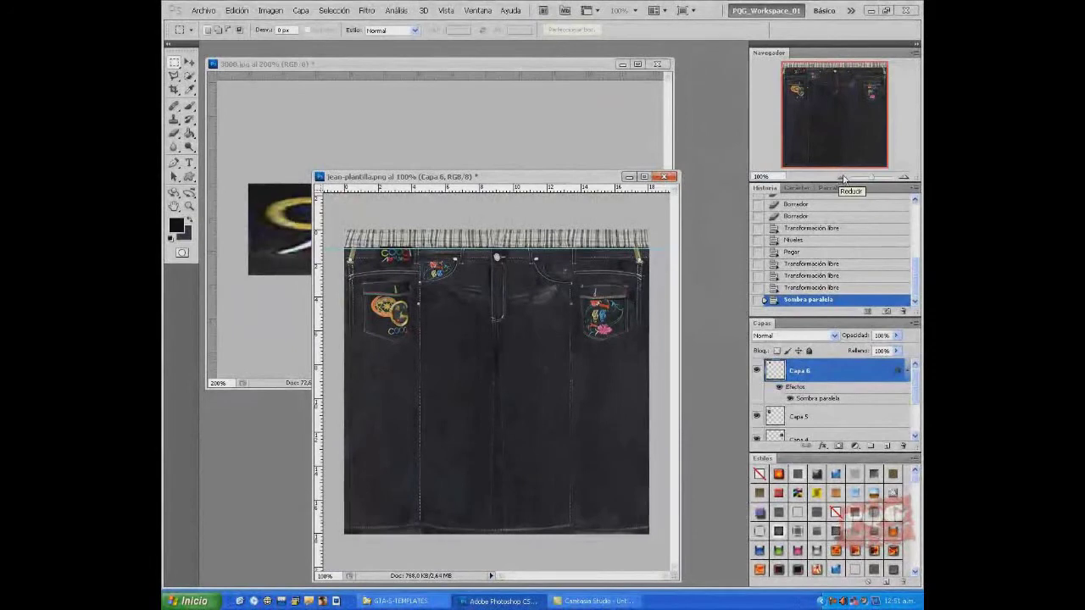
left_click(458, 65)
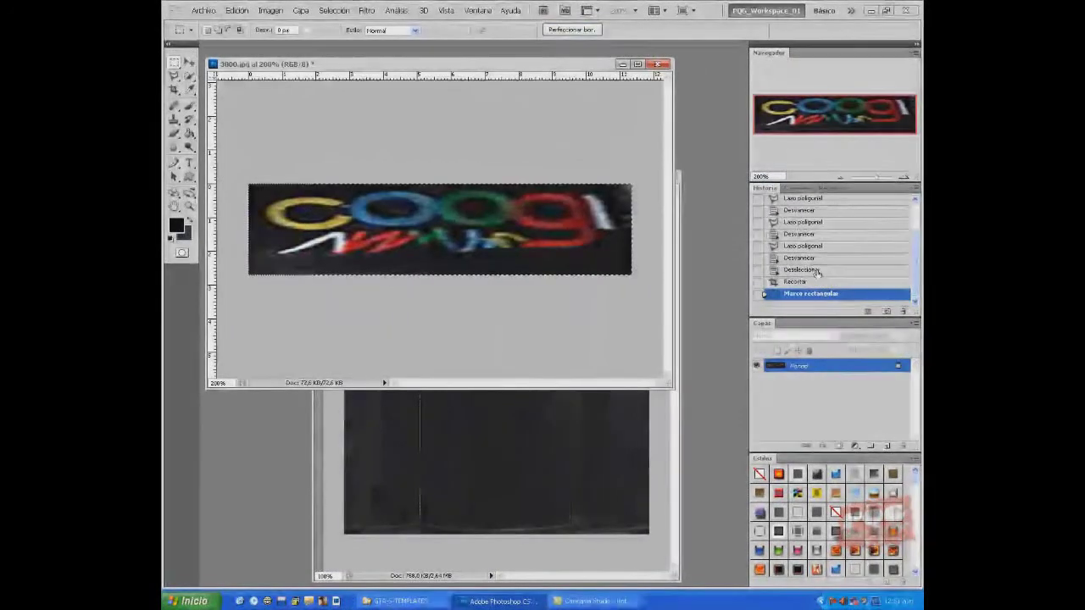
Step: Restore the full reference photo and zoom in on the waistband seam, adjusting the guide
left_click(814, 270)
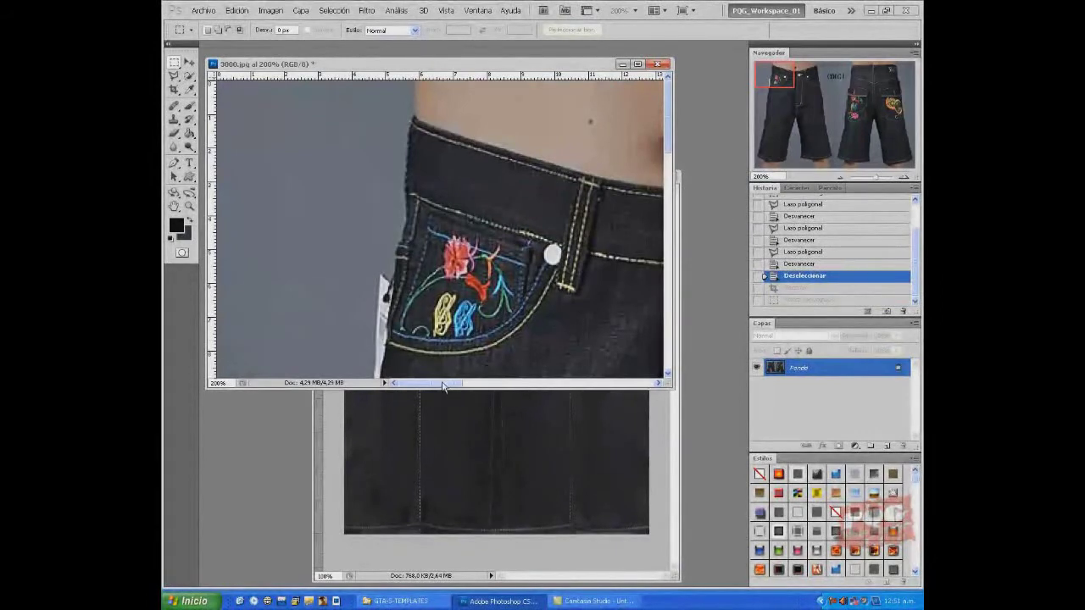
left_click_drag(442, 386, 603, 385)
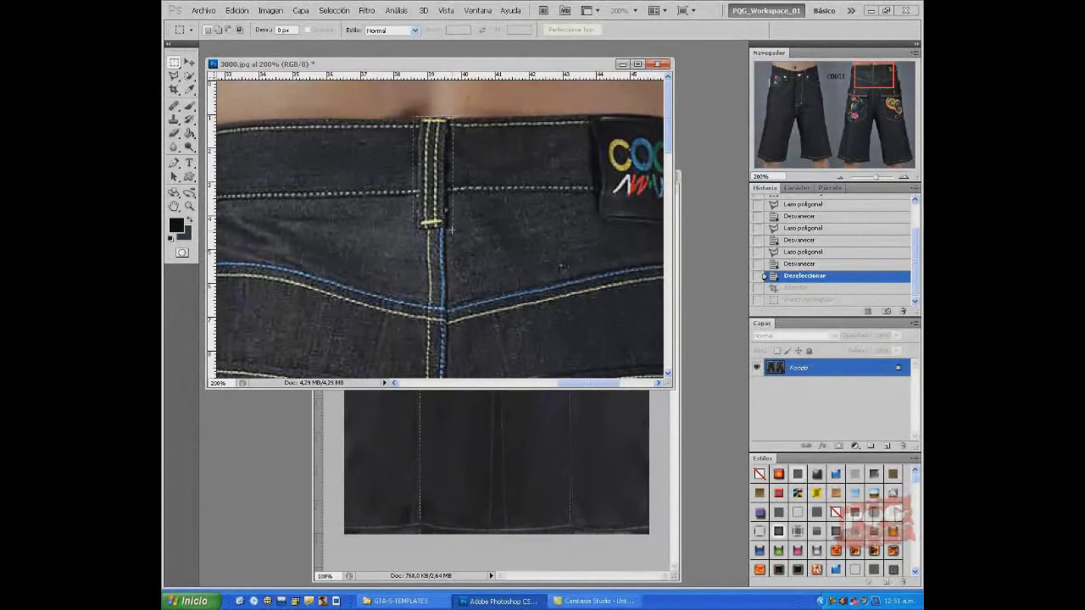
key("ctrl+plus")
key("ctrl+plus")
left_click_drag(449, 256, 449, 253)
Step: Paste the seam strip beside the left belt loop, fit it, and remove the horizontal guide
key("ctrl+v")
key("ctrl+t")
left_click_drag(500, 406, 400, 305)
key("Return")
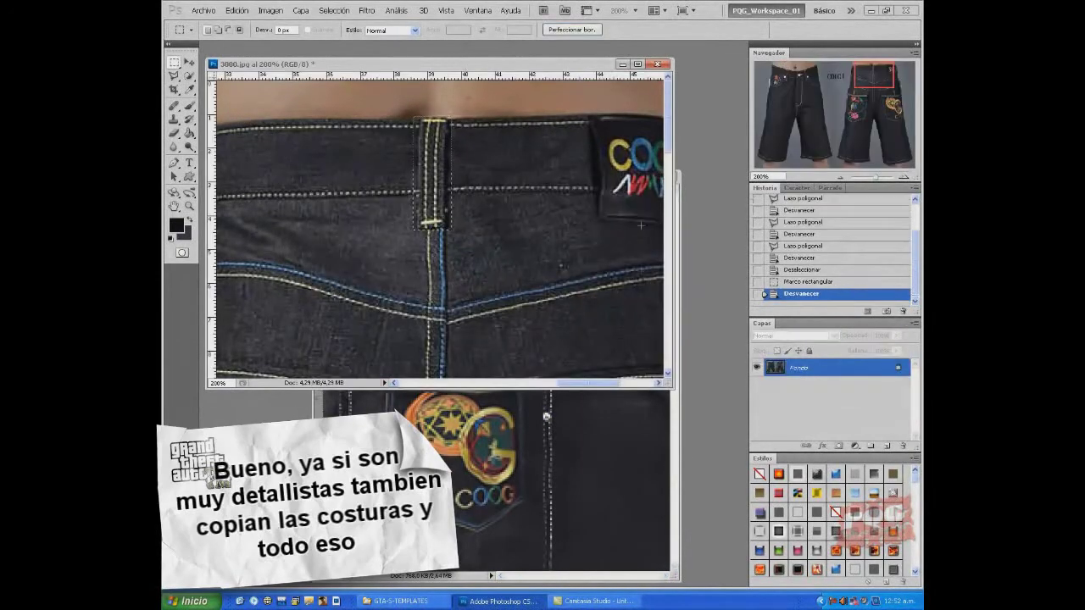
left_click(843, 177)
key("ctrl+Tab")
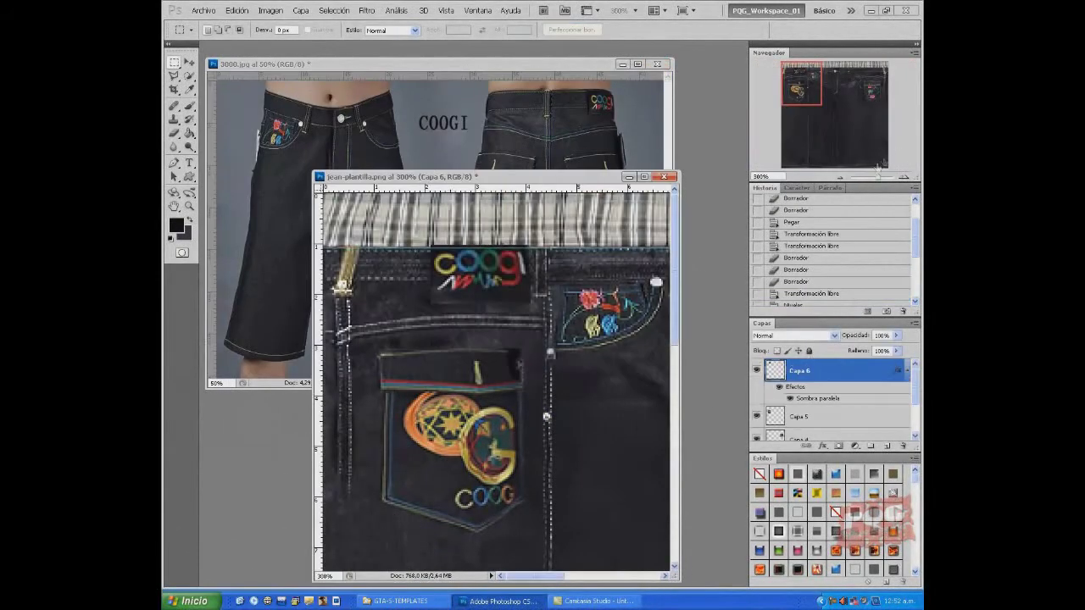
left_click_drag(595, 249, 587, 188)
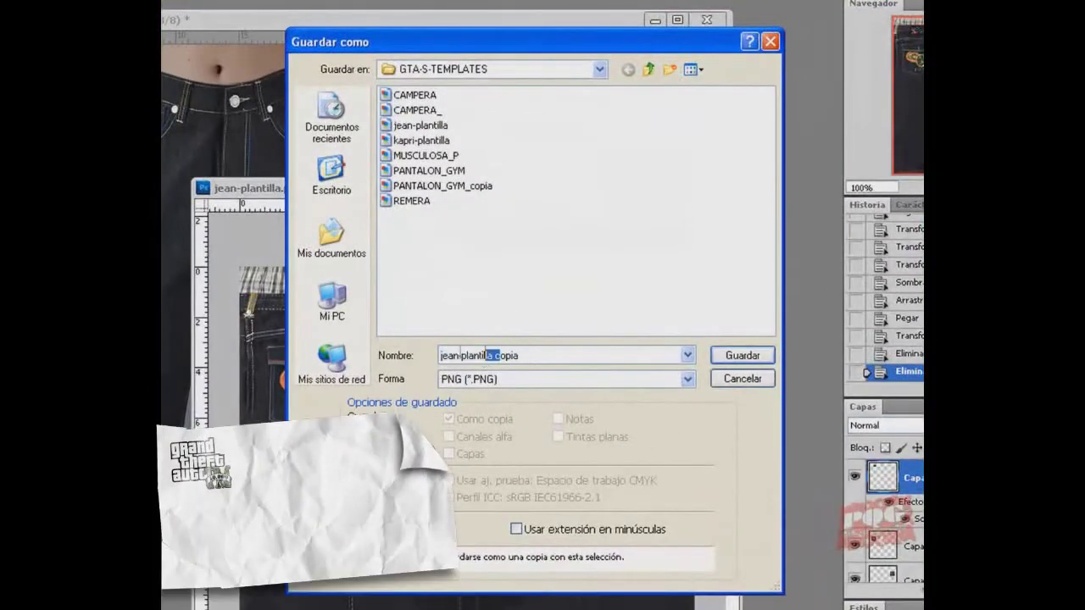
Step: Name the file jean-coog and save it as PNG with interlace set to Ninguno
left_click_drag(519, 356, 461, 356)
type("coog")
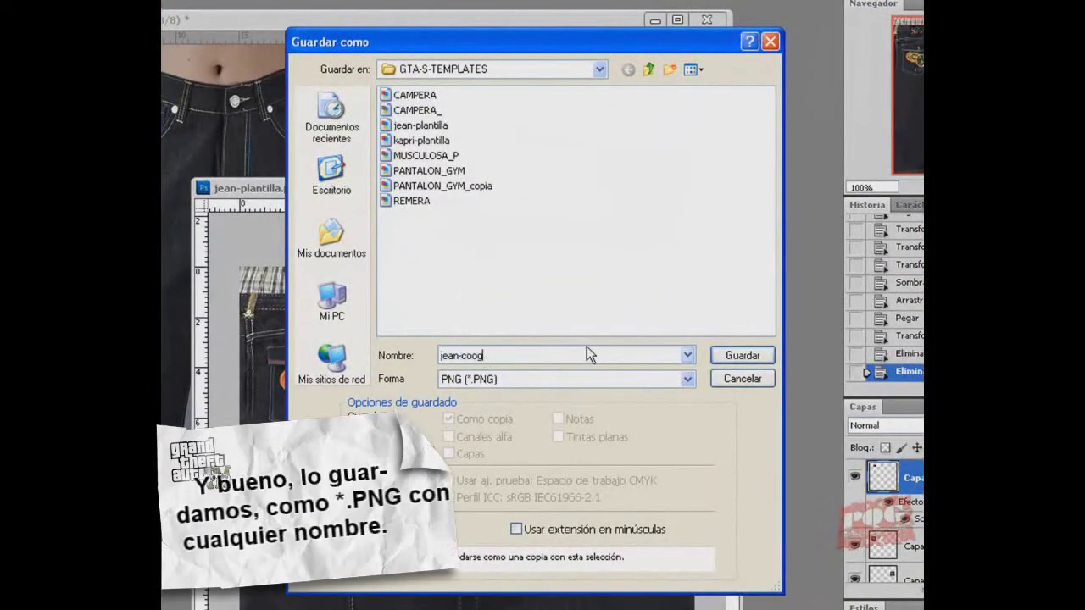
key("Return")
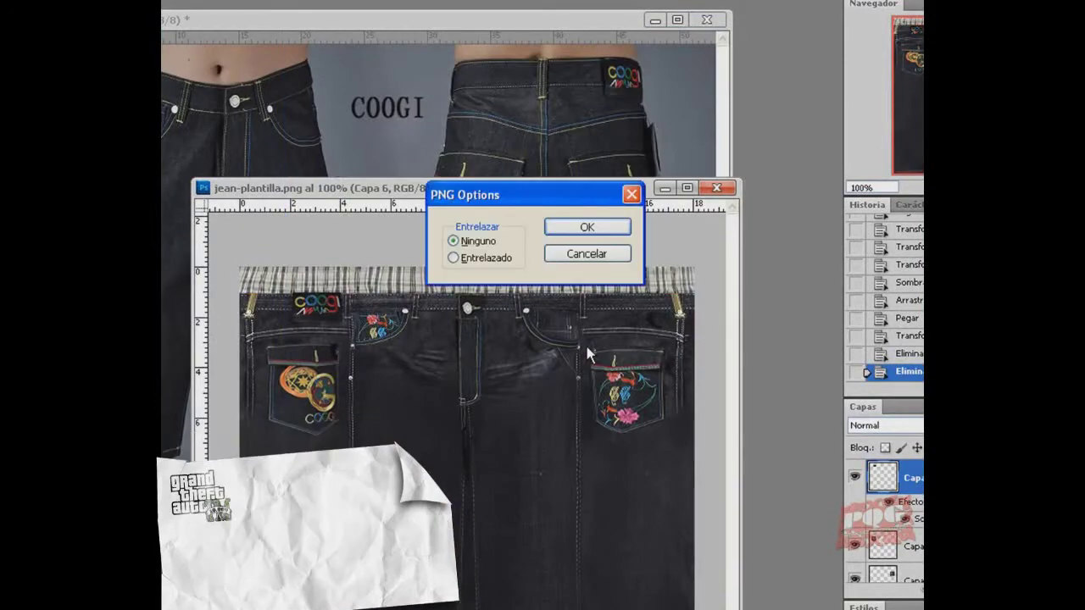
key("Return")
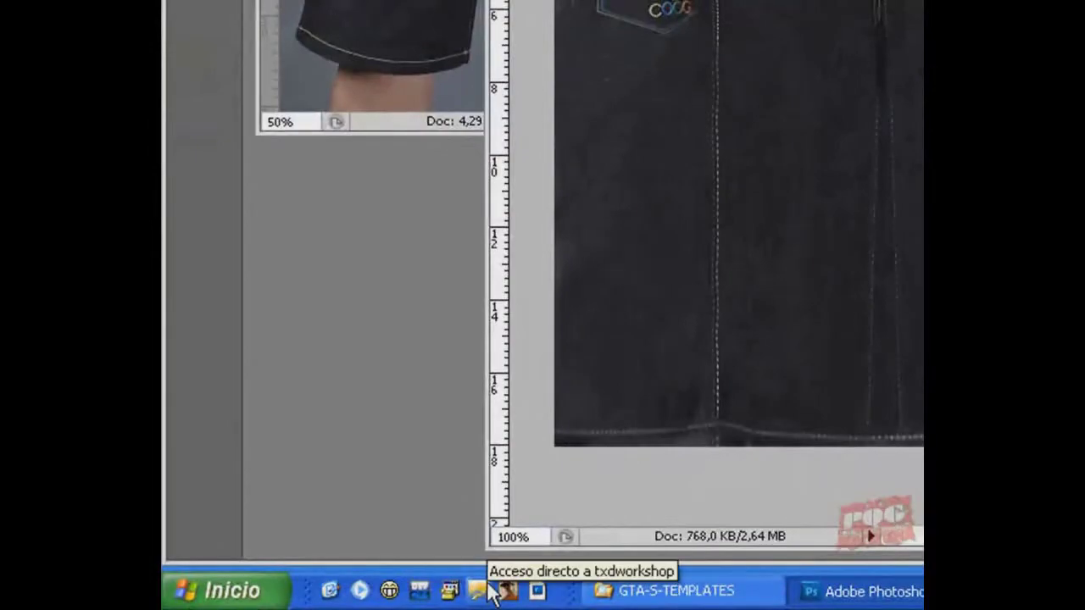
Step: Launch TXD Workshop, minimize the Photoshop documents, and browse GTA San Andreas for player.img
left_click(491, 591)
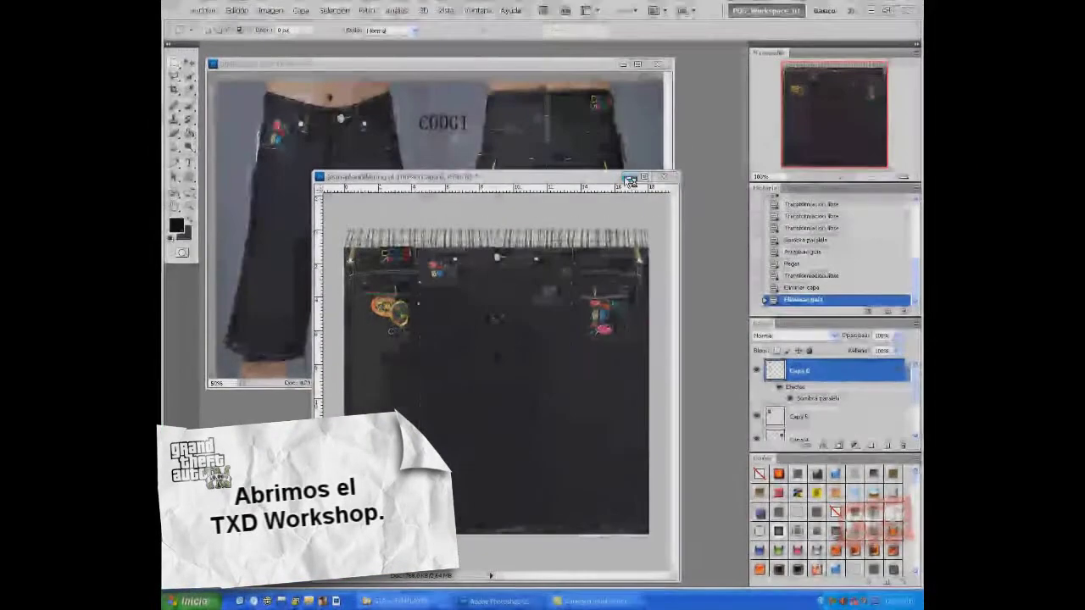
left_click(631, 179)
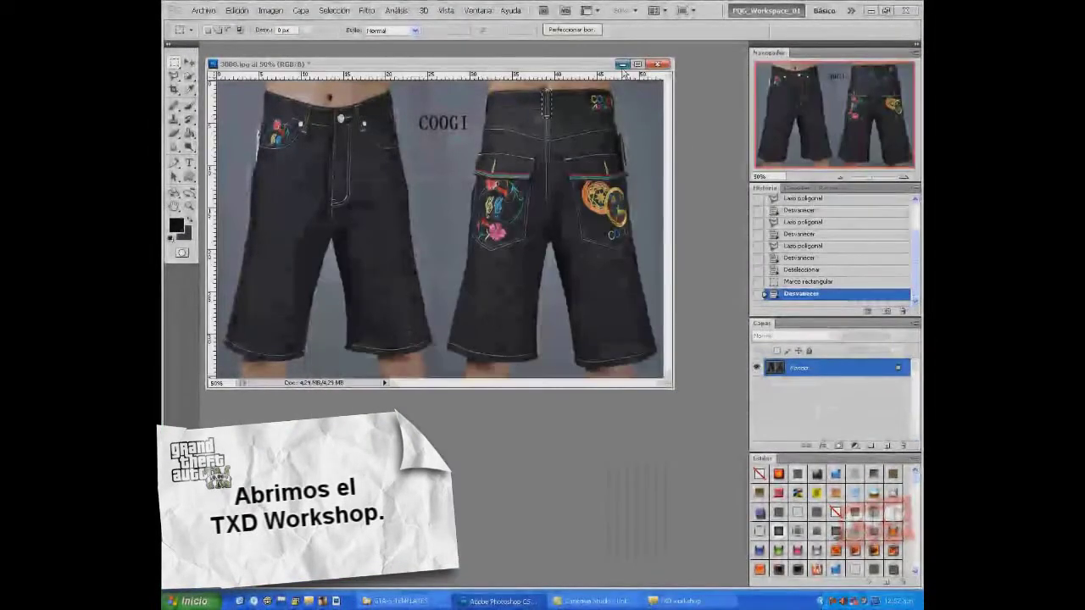
left_click(623, 64)
left_click(710, 603)
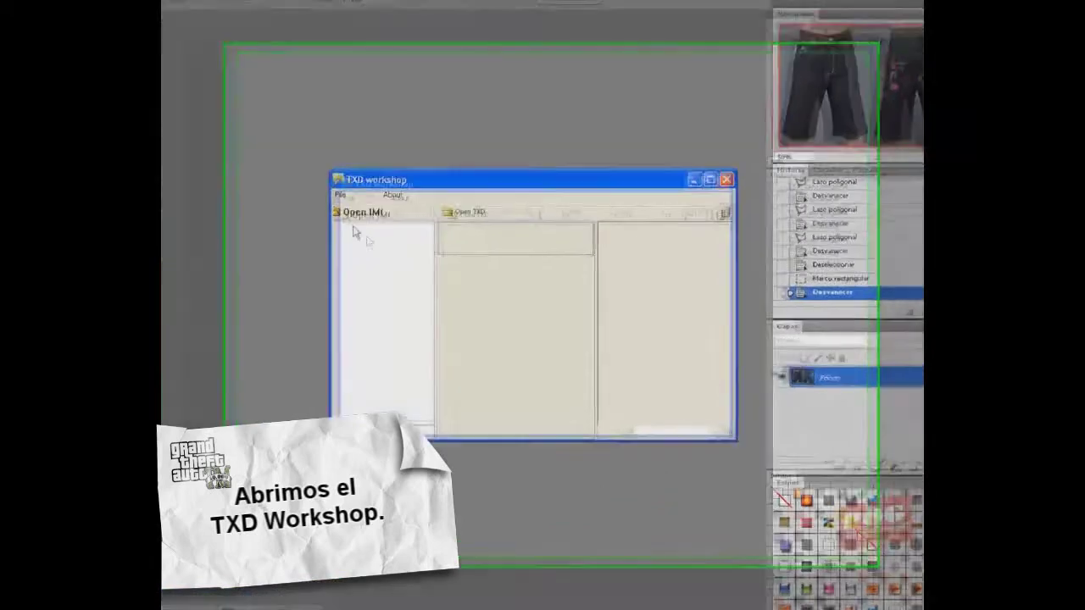
left_click(343, 202)
double_click(415, 127)
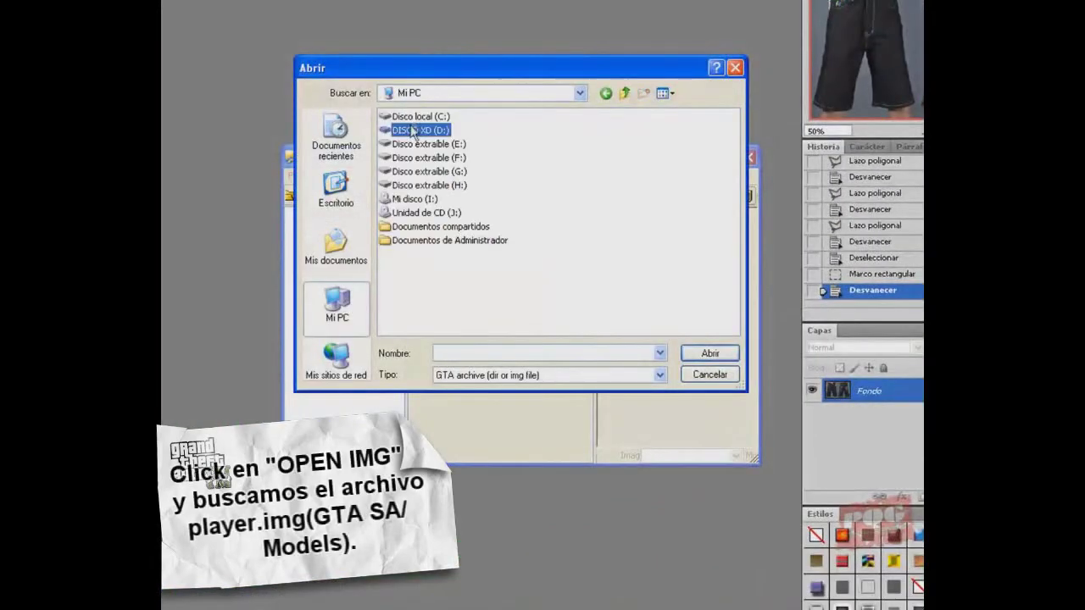
double_click(414, 160)
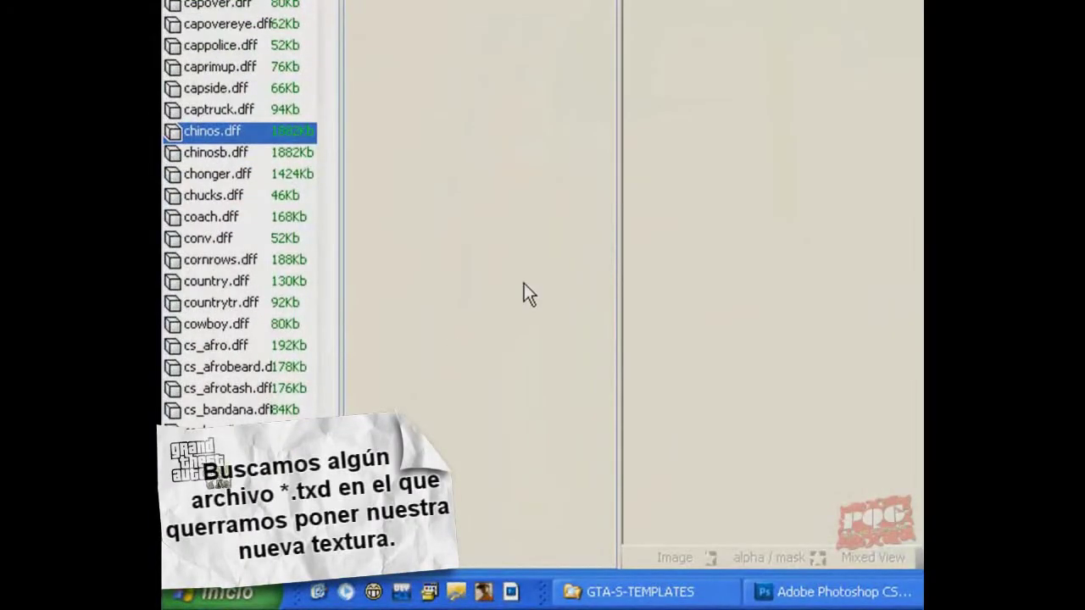
key("shift+Down")
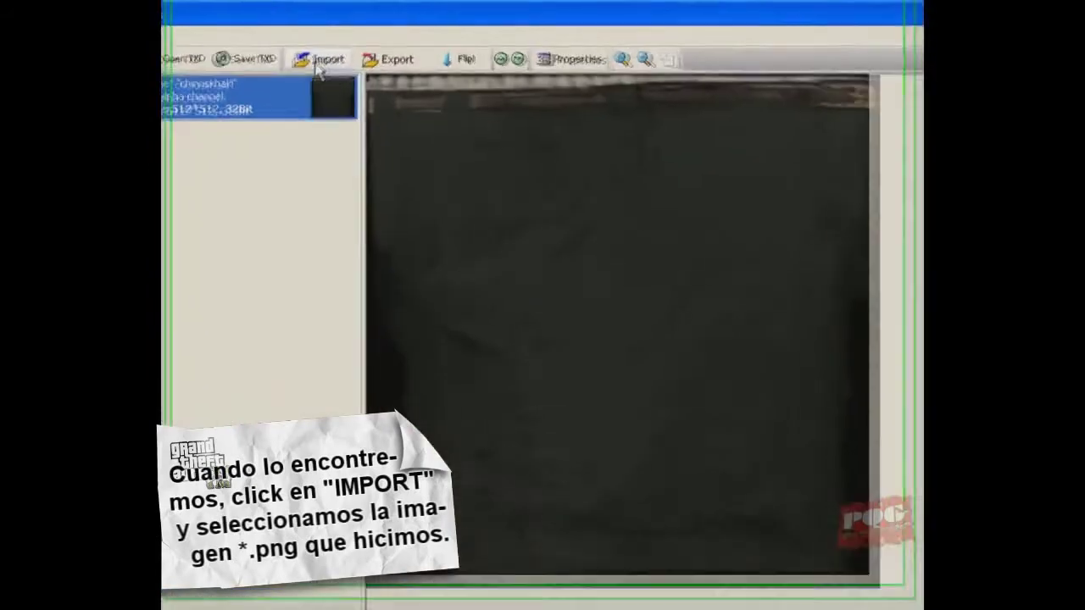
Step: Import jean-coog.png from D:\PLANTILLA GTA\GTA-S-TEMPLATES over chinoskhaki and agree to save the TXD
left_click(364, 35)
left_click(285, 386)
double_click(382, 161)
scroll(610, 407, "right", 5)
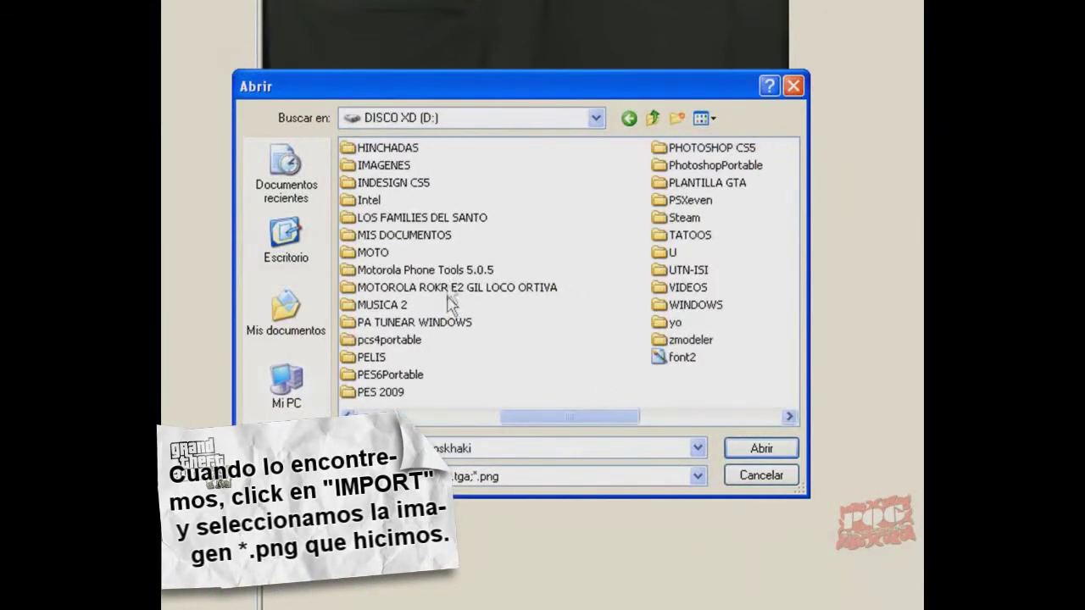
double_click(708, 182)
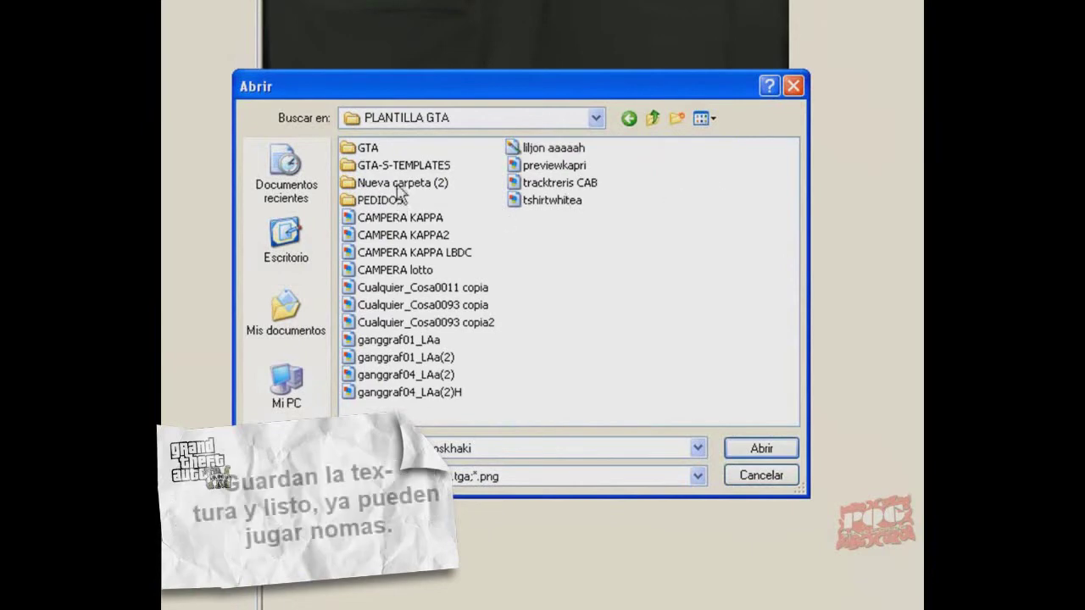
double_click(398, 166)
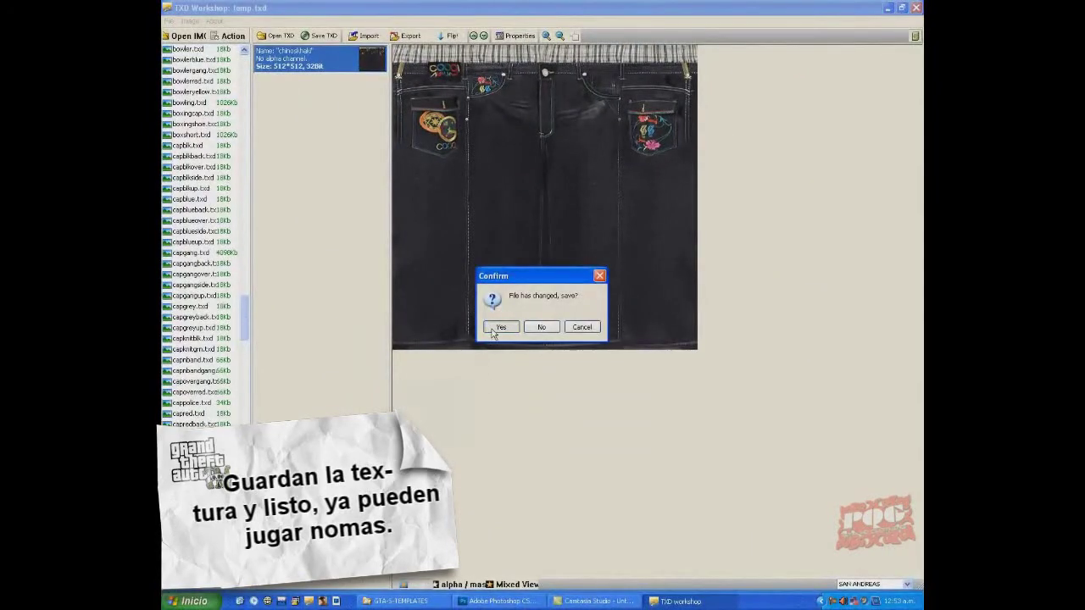
left_click(499, 327)
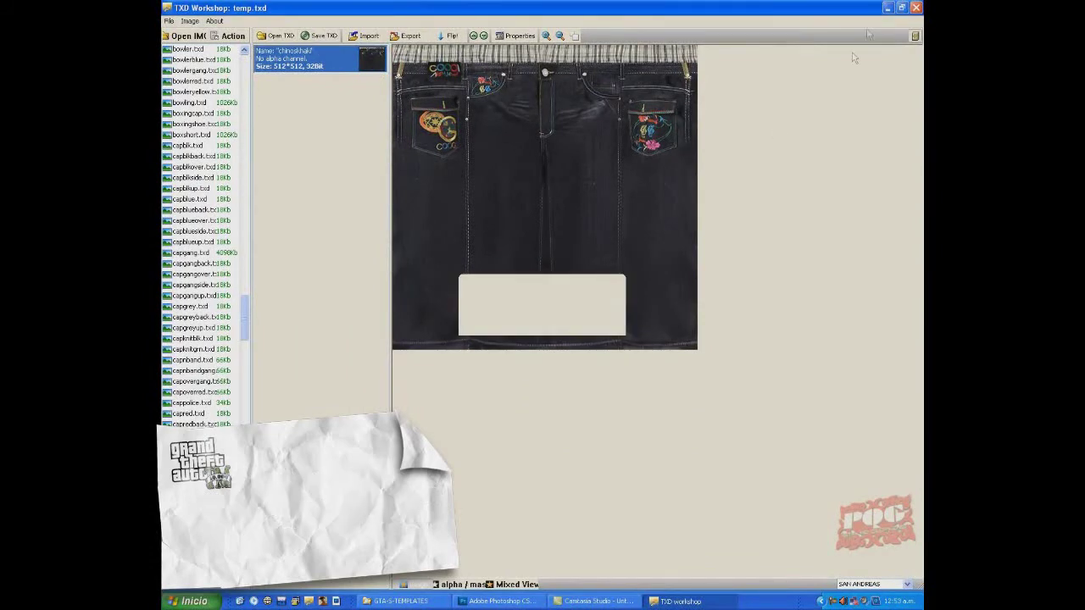